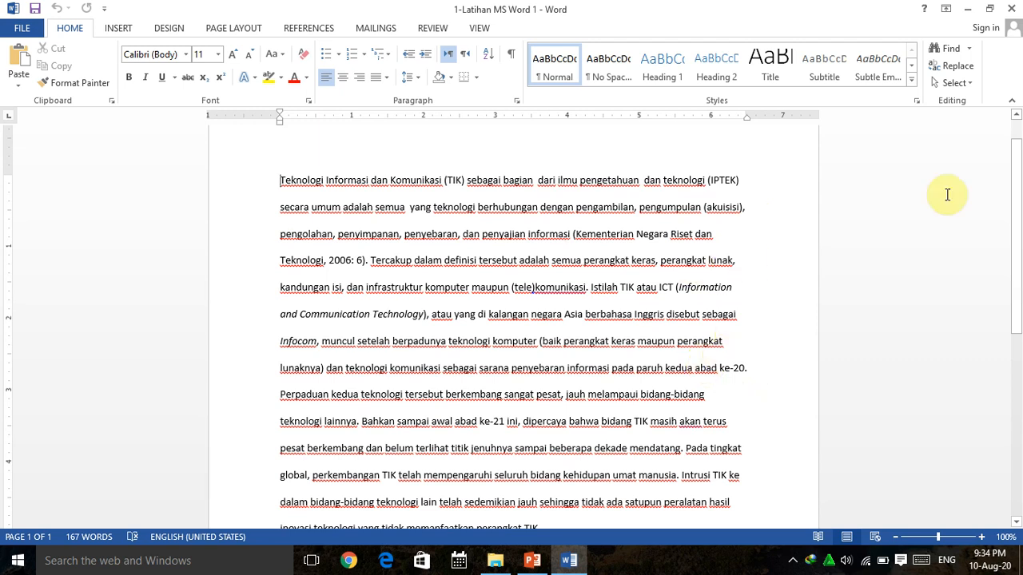
Select the whole paragraph and apply Justify alignment to it.
{"action": "left_click_drag", "start_coordinate": [279, 182], "coordinate": [620, 453]}
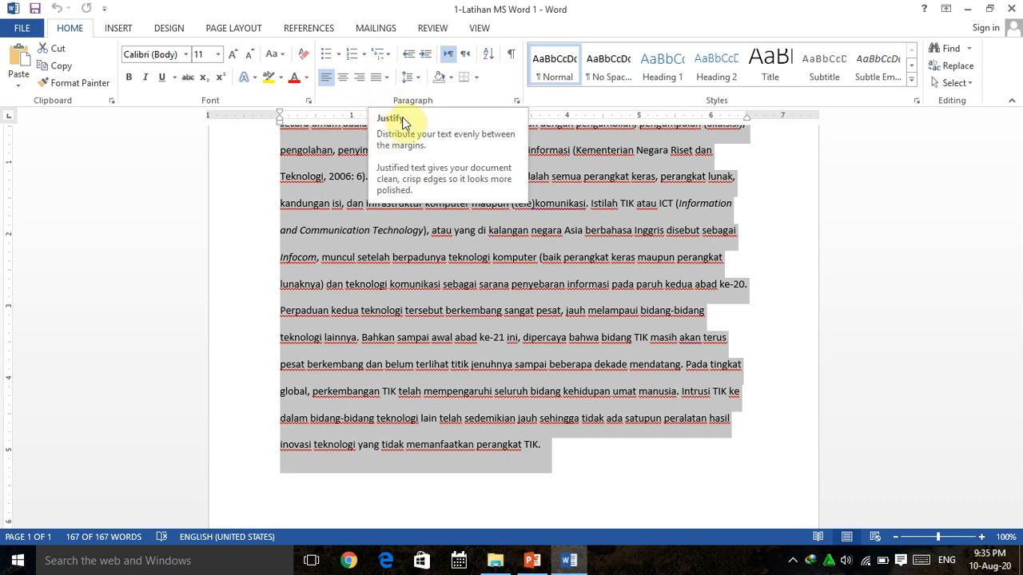
{"action": "left_click", "coordinate": [377, 80]}
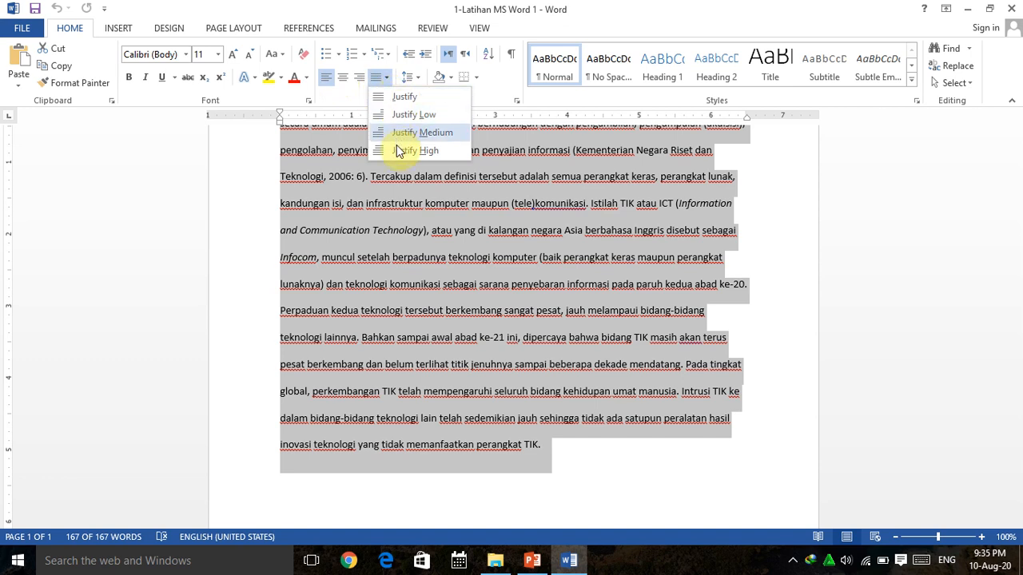
{"action": "left_click", "coordinate": [396, 95]}
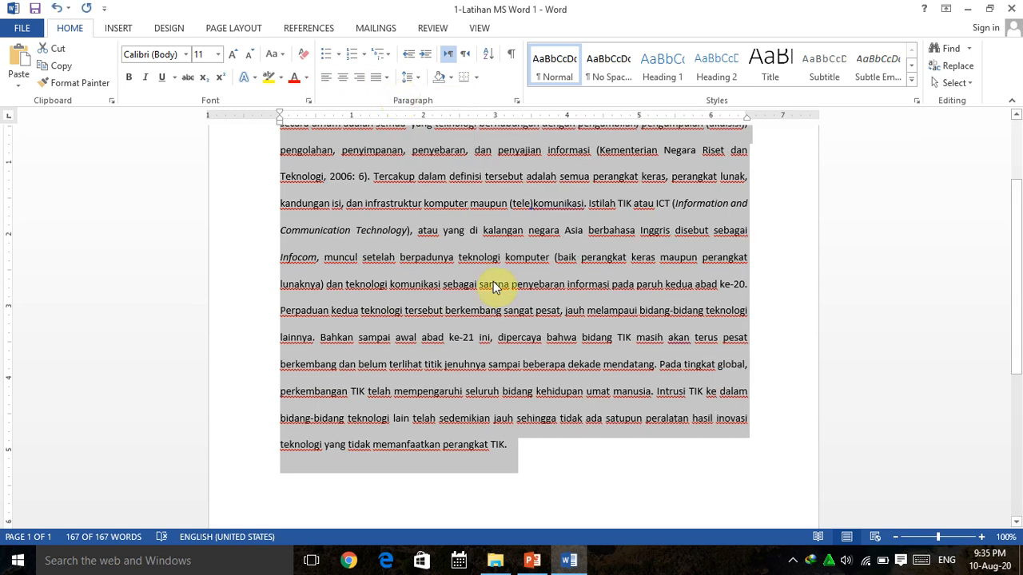
Scroll through the document to review the justified paragraph.
{"action": "scroll", "coordinate": [759, 210], "scroll_direction": "up", "scroll_amount": 1}
{"action": "left_click", "coordinate": [760, 210]}
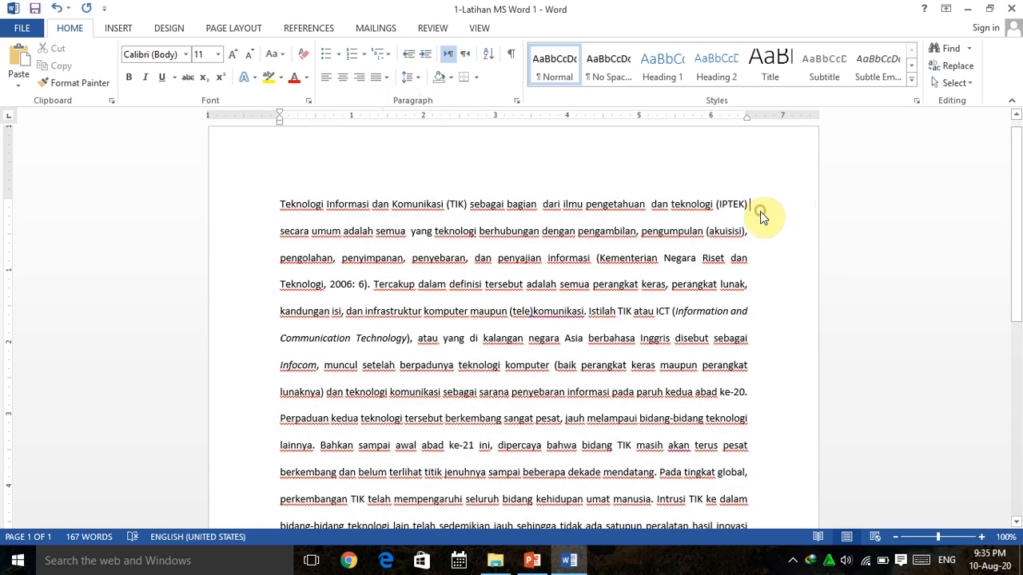
{"action": "scroll", "coordinate": [760, 219], "scroll_direction": "down", "scroll_amount": 1}
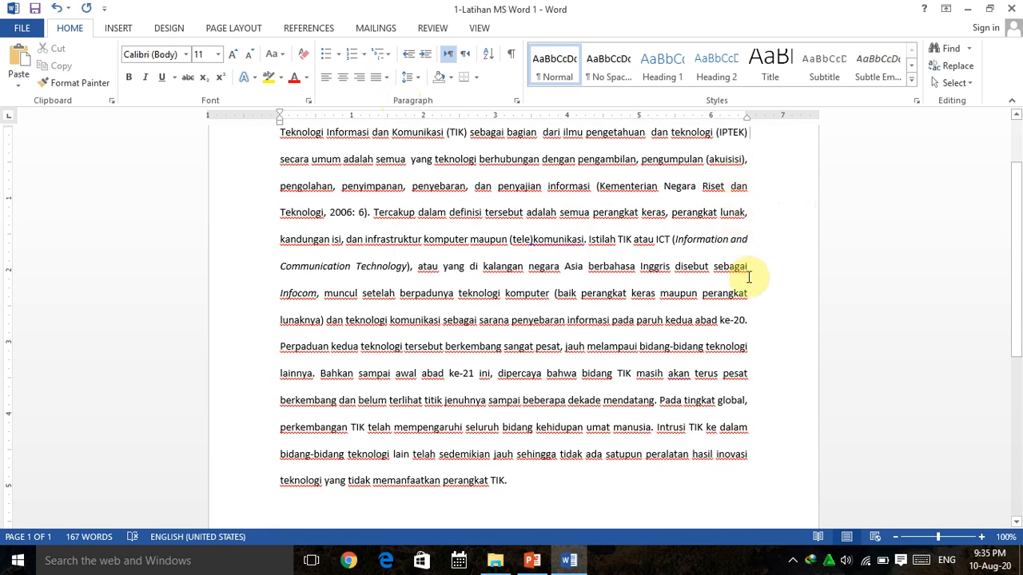
{"action": "scroll", "coordinate": [770, 288], "scroll_direction": "up", "scroll_amount": 1}
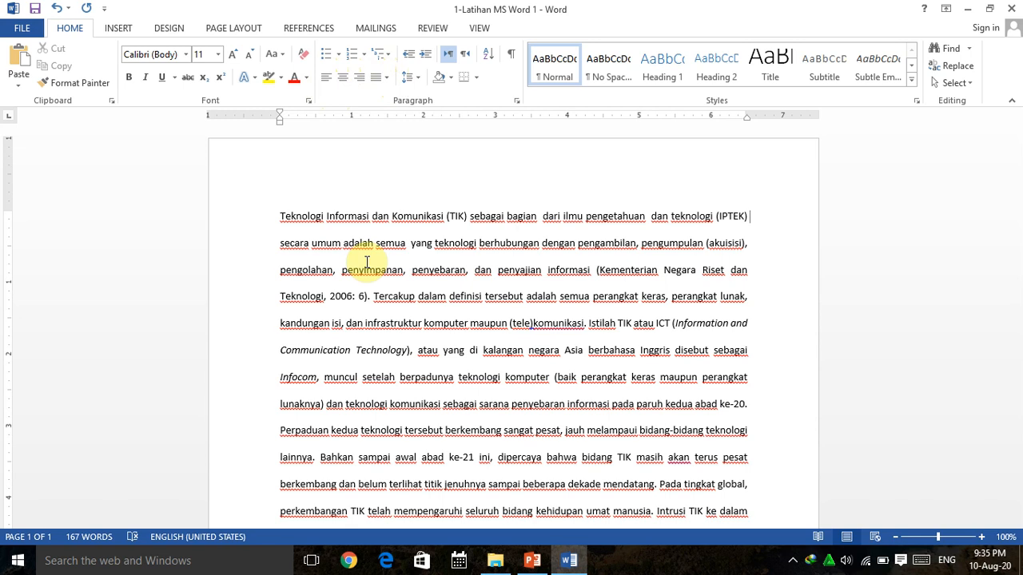
{"action": "scroll", "coordinate": [369, 260], "scroll_direction": "down", "scroll_amount": 1}
{"action": "left_click", "coordinate": [300, 190]}
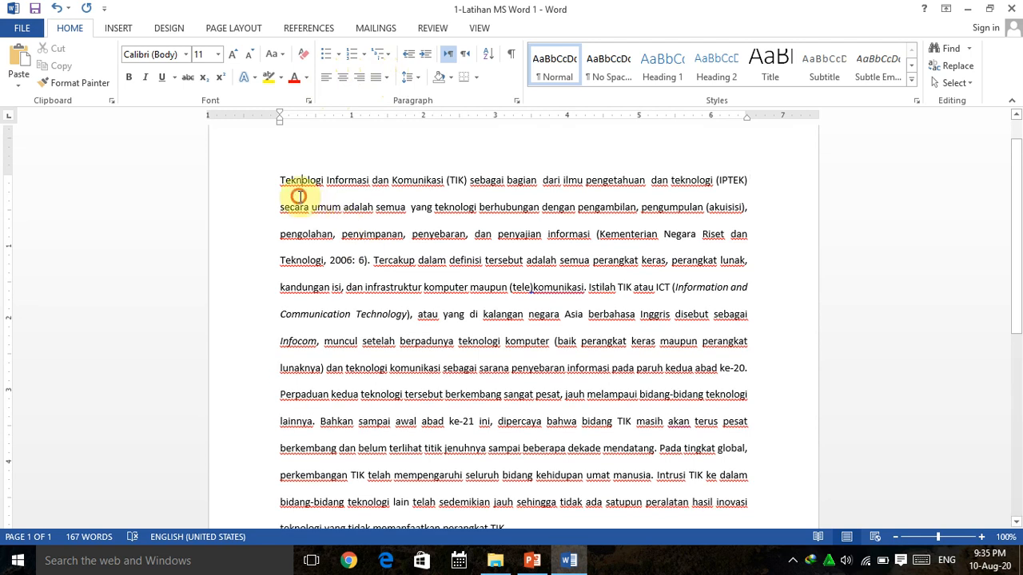
{"action": "scroll", "coordinate": [283, 221], "scroll_direction": "down", "scroll_amount": 4}
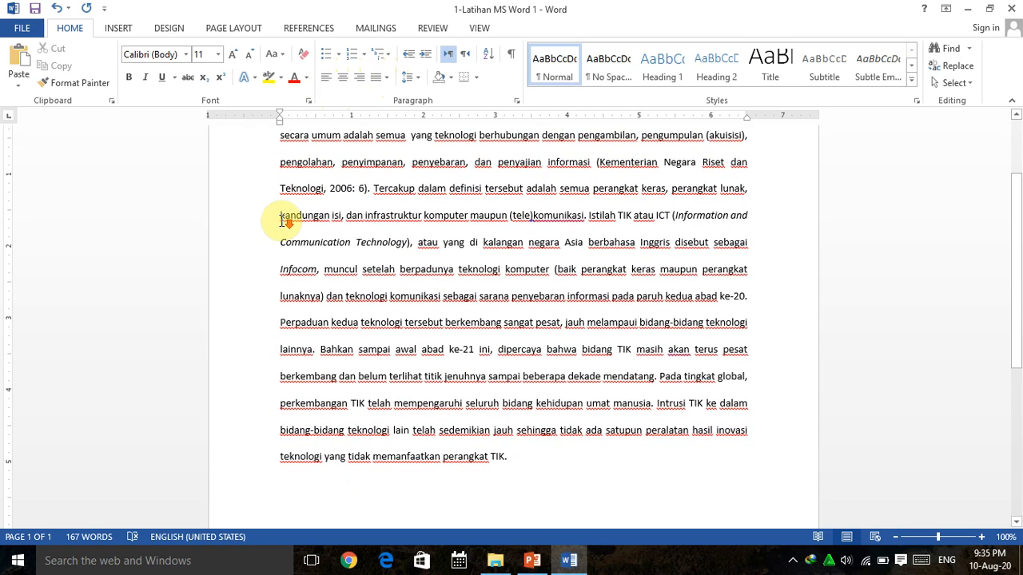
{"action": "scroll", "coordinate": [281, 221], "scroll_direction": "down", "scroll_amount": 2}
{"action": "scroll", "coordinate": [281, 221], "scroll_direction": "up", "scroll_amount": 6}
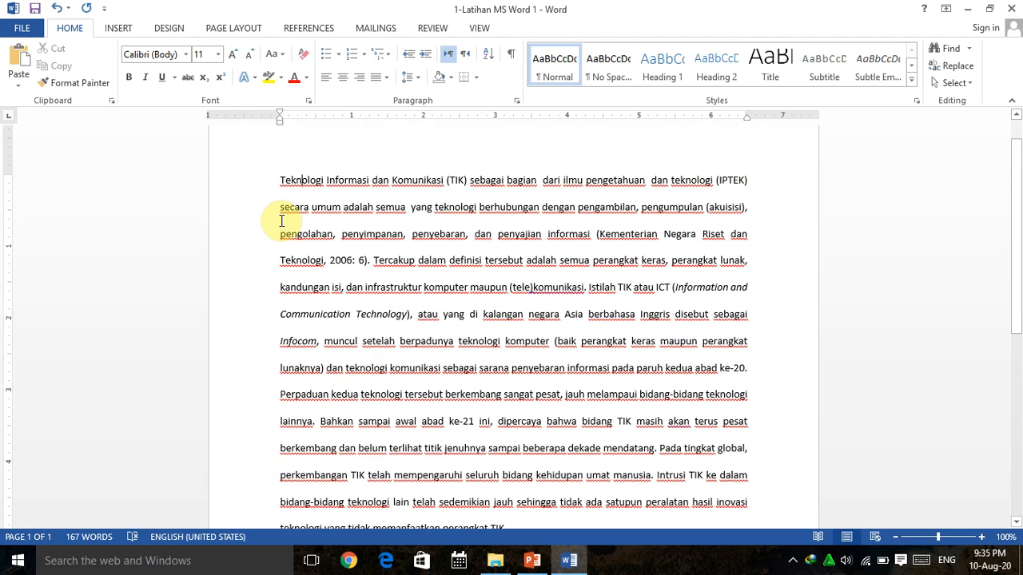
Select the whole paragraph and set its line spacing to 1.0.
{"action": "mouse_move", "coordinate": [275, 177]}
{"action": "left_mouse_down"}
{"action": "mouse_move", "coordinate": [347, 341]}
{"action": "mouse_move", "coordinate": [520, 486]}
{"action": "mouse_move", "coordinate": [520, 522]}
{"action": "mouse_move", "coordinate": [521, 457]}
{"action": "mouse_move", "coordinate": [505, 457]}
{"action": "left_mouse_up"}
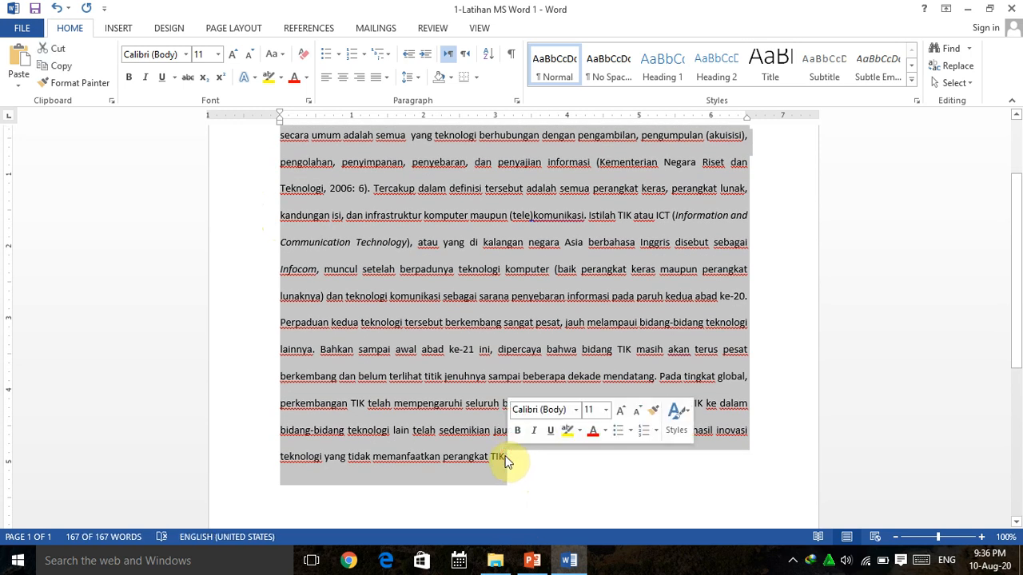
{"action": "scroll", "coordinate": [505, 455], "scroll_direction": "up", "scroll_amount": 2}
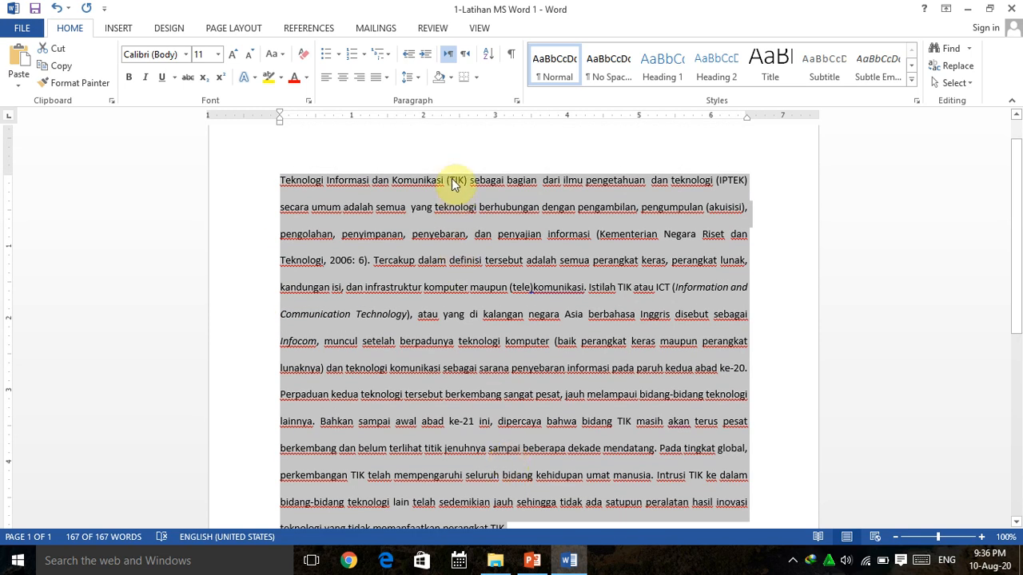
{"action": "left_click", "coordinate": [419, 78]}
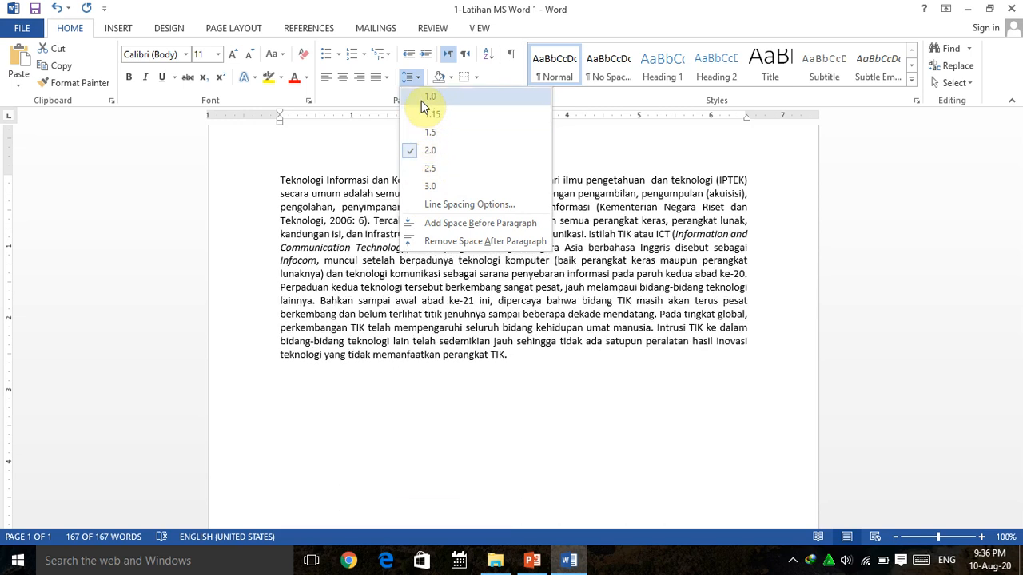
{"action": "left_click", "coordinate": [421, 101]}
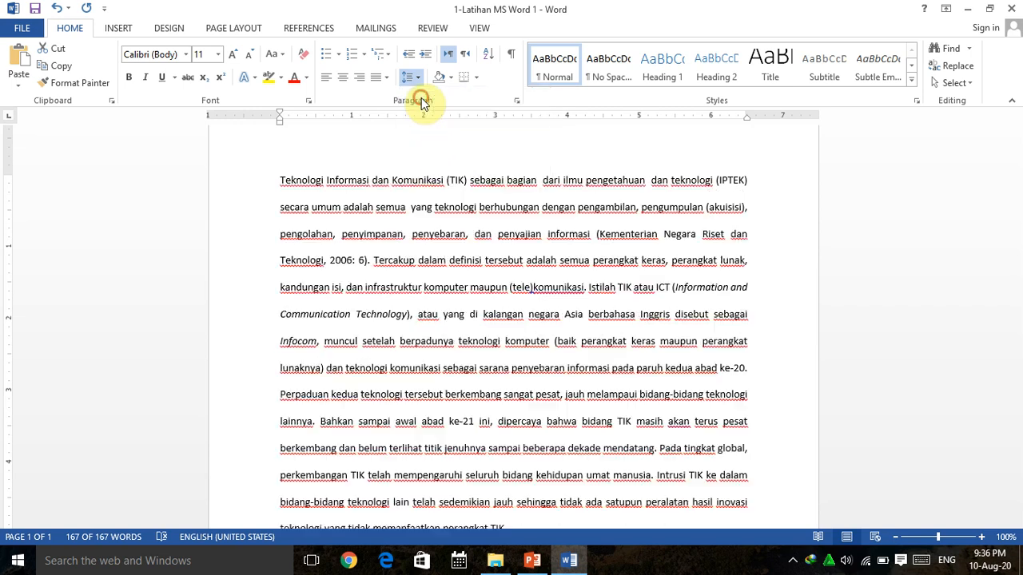
Set the paragraph's line spacing back to 2.0.
{"action": "left_click", "coordinate": [281, 180]}
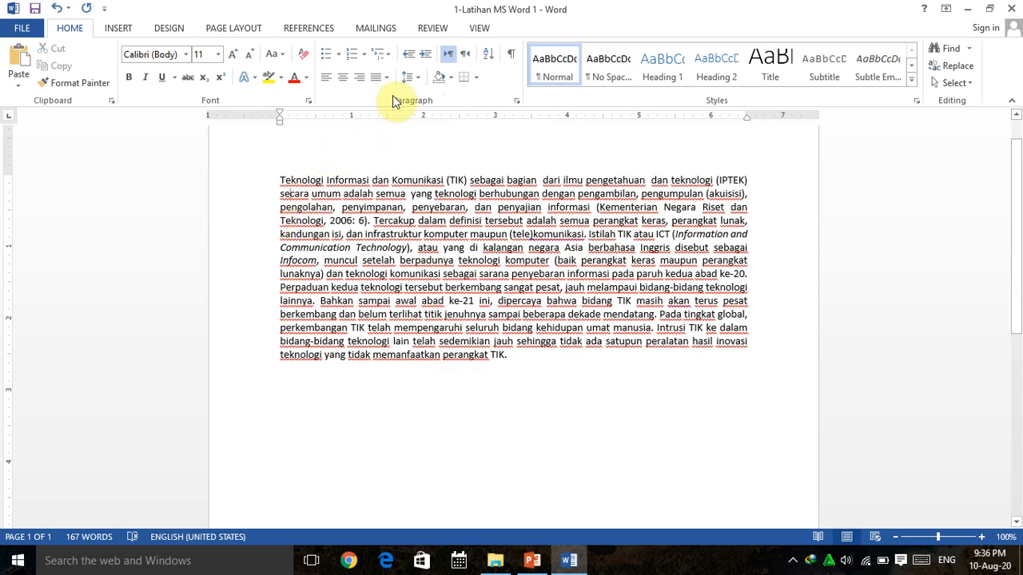
{"action": "left_click", "coordinate": [418, 80]}
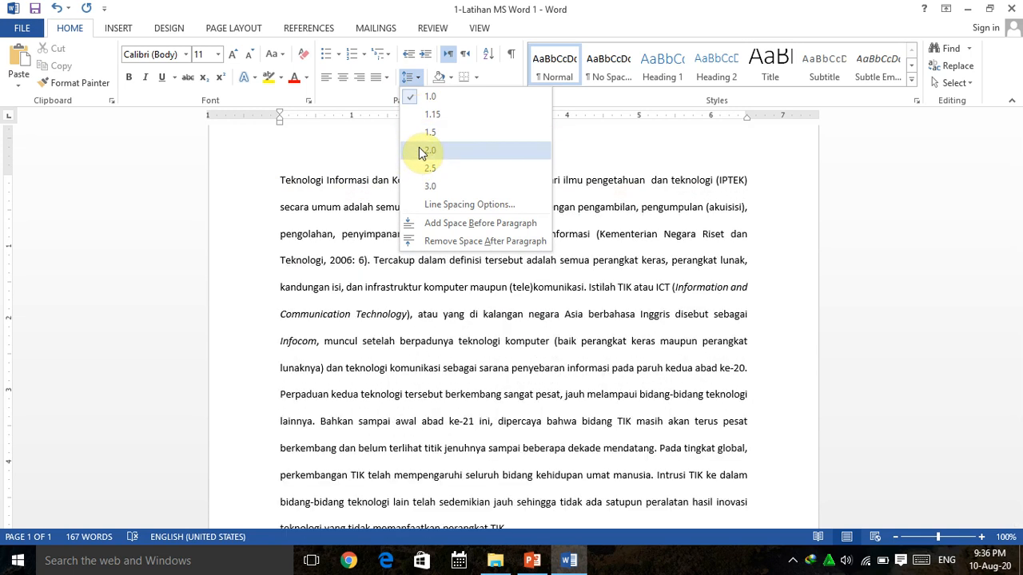
{"action": "left_click", "coordinate": [421, 152]}
Hide the ruler and show it again.
{"action": "scroll", "coordinate": [419, 248], "scroll_direction": "down", "scroll_amount": 1}
{"action": "scroll", "coordinate": [419, 248], "scroll_direction": "down", "scroll_amount": 3}
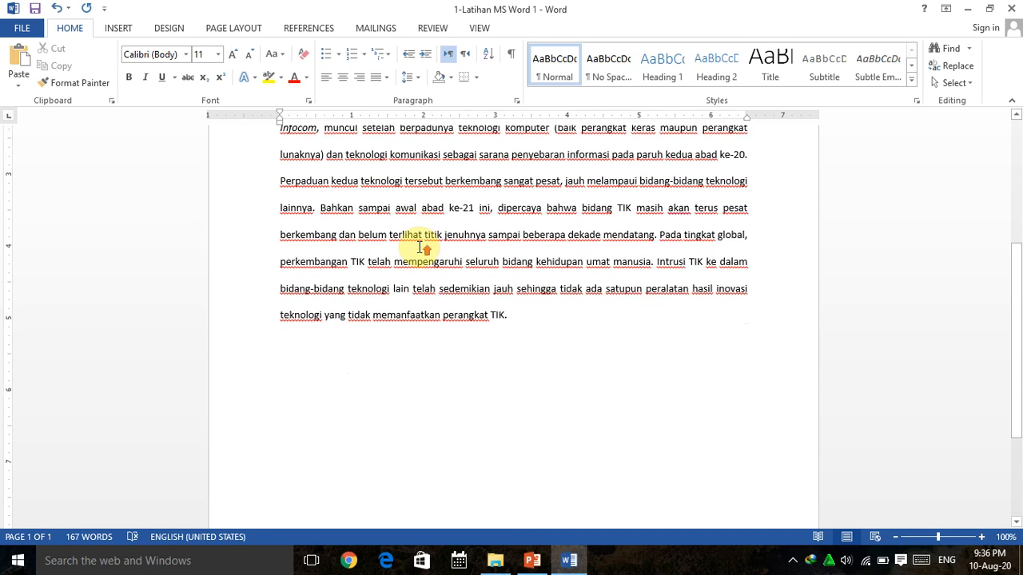
{"action": "scroll", "coordinate": [421, 244], "scroll_direction": "up", "scroll_amount": 5}
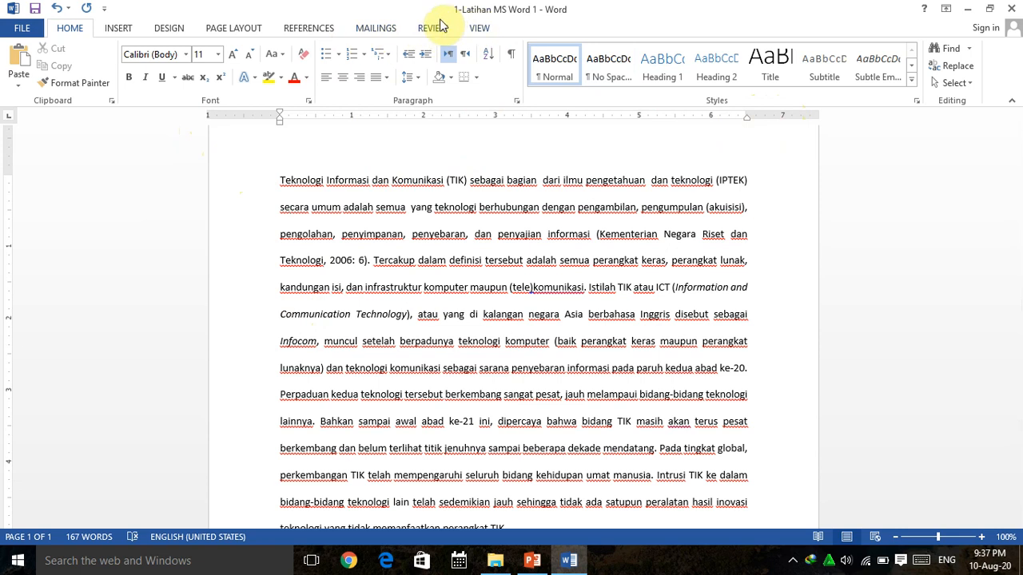
{"action": "left_click", "coordinate": [480, 29]}
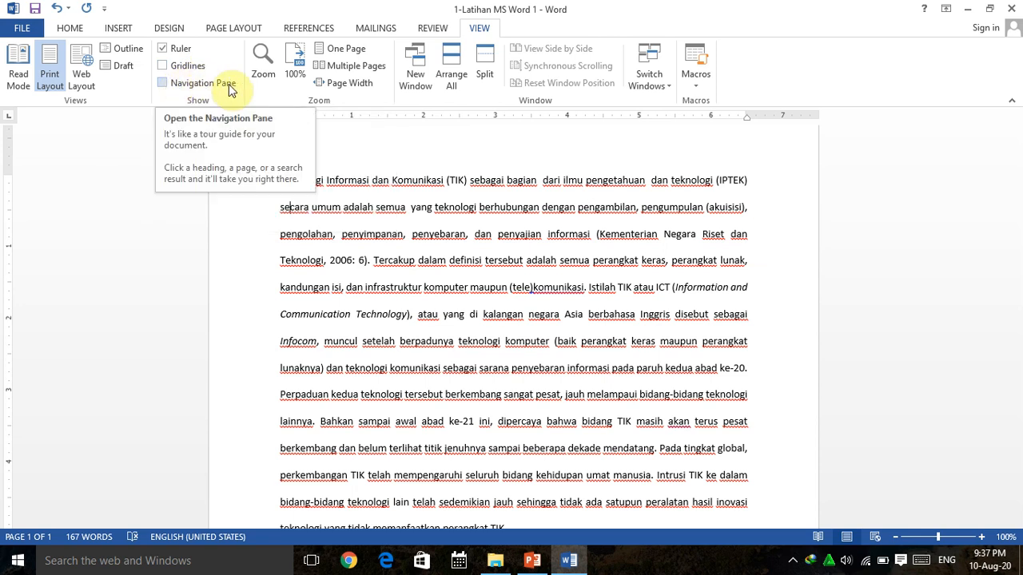
{"action": "left_click", "coordinate": [163, 49]}
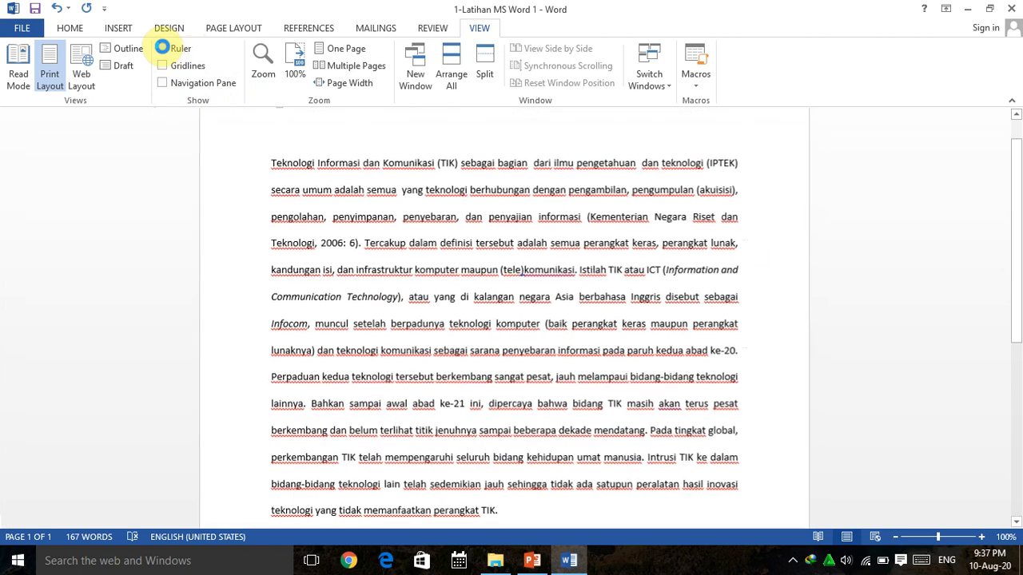
{"action": "scroll", "coordinate": [317, 190], "scroll_direction": "up", "scroll_amount": 1}
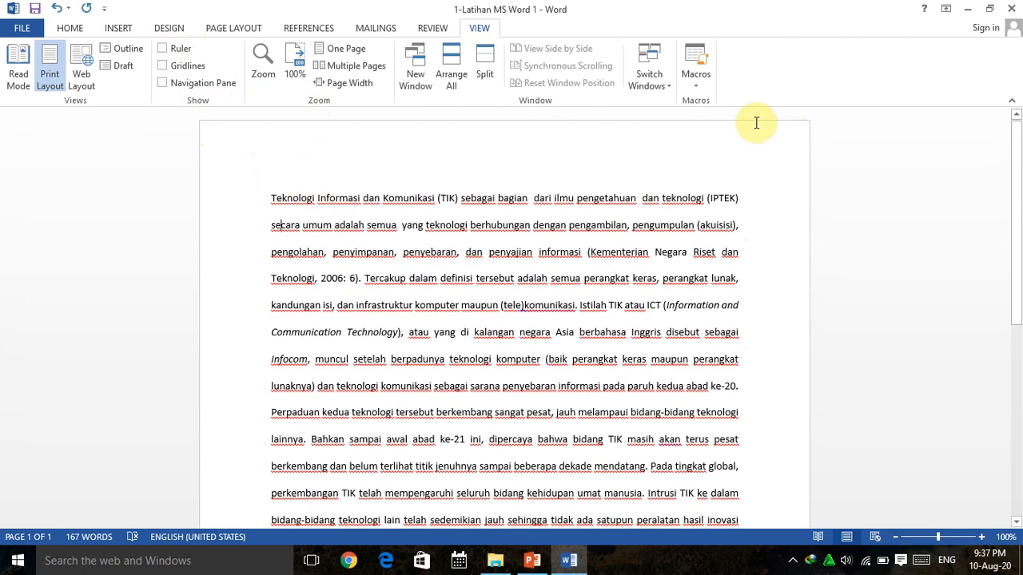
{"action": "left_click", "coordinate": [162, 48]}
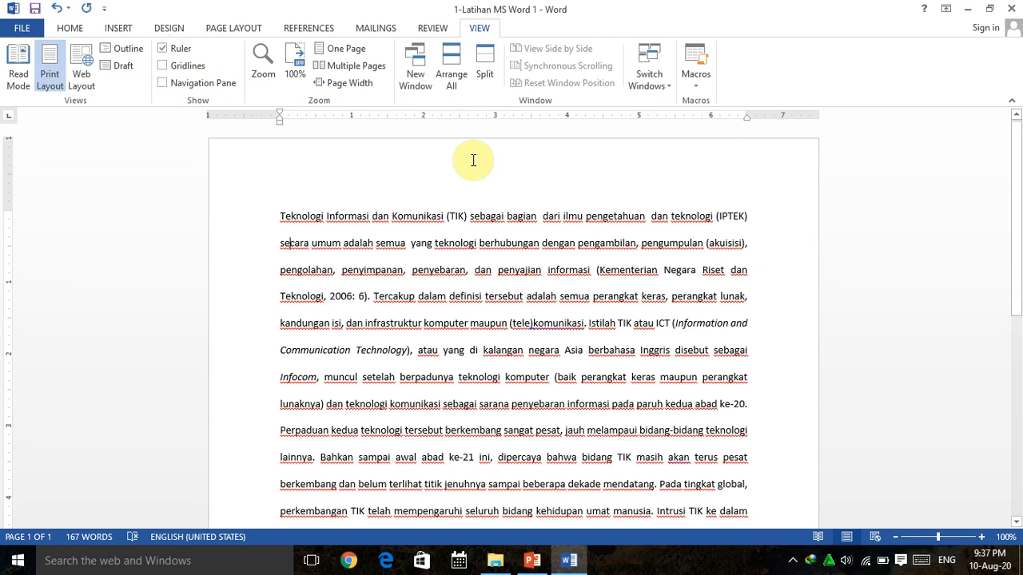
Add a first-line indent of about 0.5 inch to the paragraph.
{"action": "left_click", "coordinate": [74, 27]}
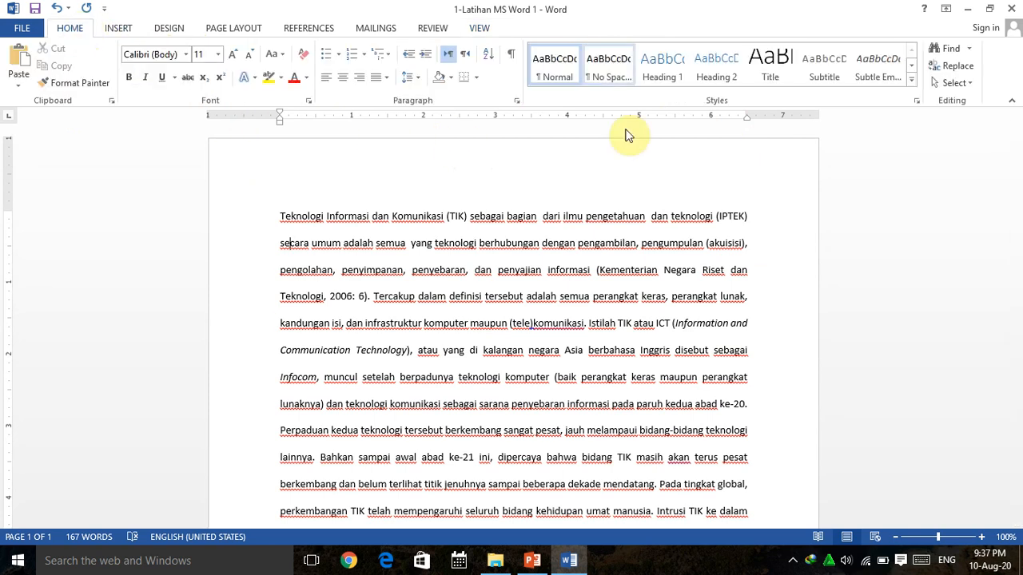
{"action": "left_click", "coordinate": [279, 216]}
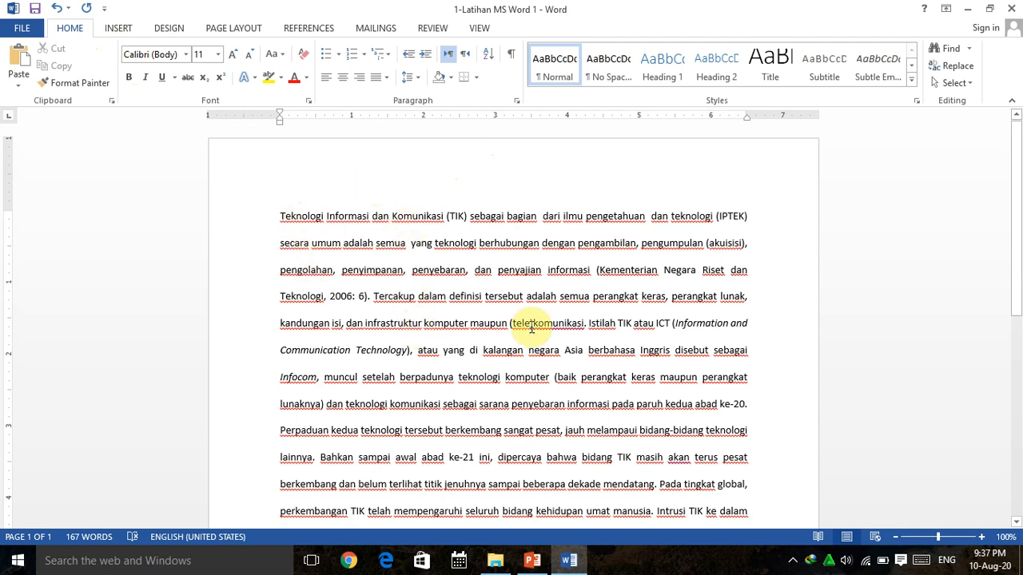
{"action": "left_click", "coordinate": [280, 109]}
{"action": "left_click_drag", "start_coordinate": [280, 111], "coordinate": [319, 120]}
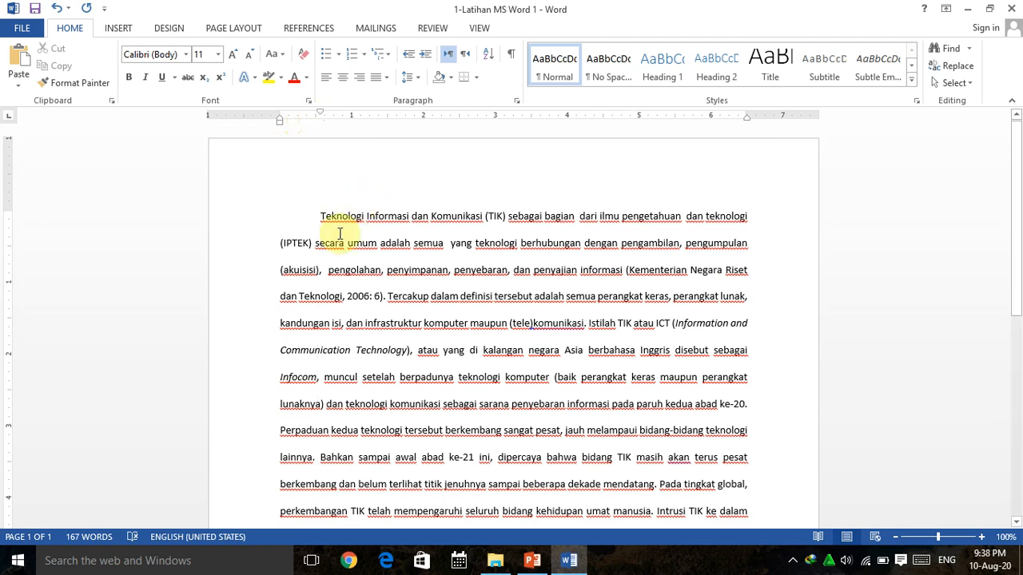
Widen the paragraph by moving its left indent about 0.25 inch and its right indent about 0.5 inch into the margins.
{"action": "scroll", "coordinate": [339, 236], "scroll_direction": "down", "scroll_amount": 2}
{"action": "scroll", "coordinate": [339, 235], "scroll_direction": "up", "scroll_amount": 2}
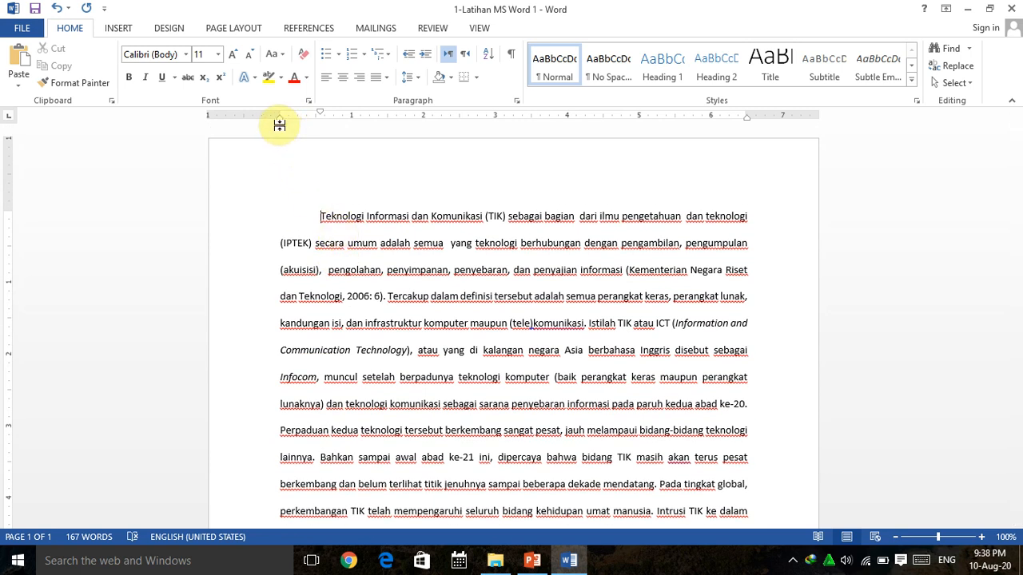
{"action": "left_click_drag", "start_coordinate": [280, 126], "coordinate": [260, 120]}
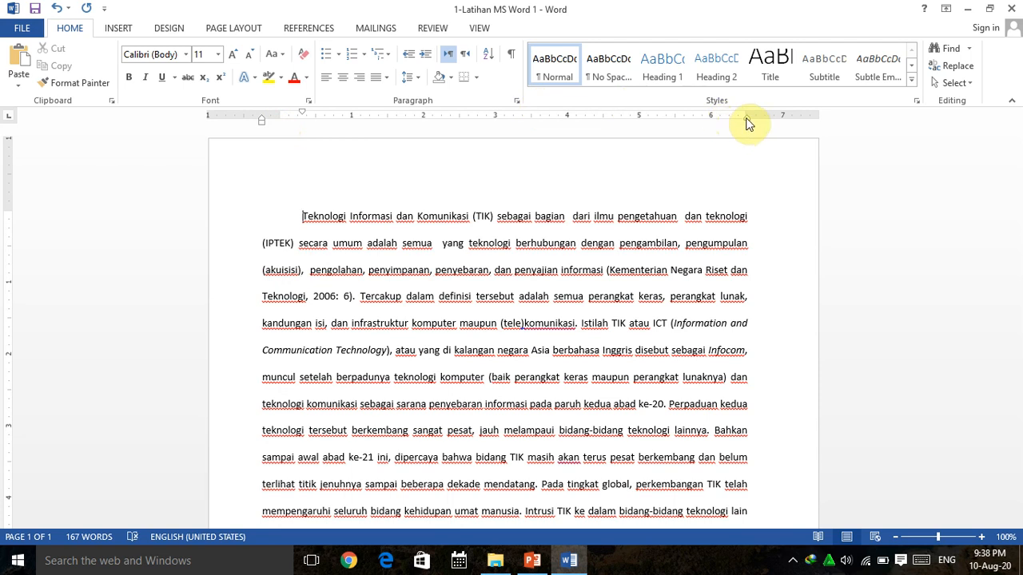
{"action": "left_click_drag", "start_coordinate": [747, 119], "coordinate": [783, 122]}
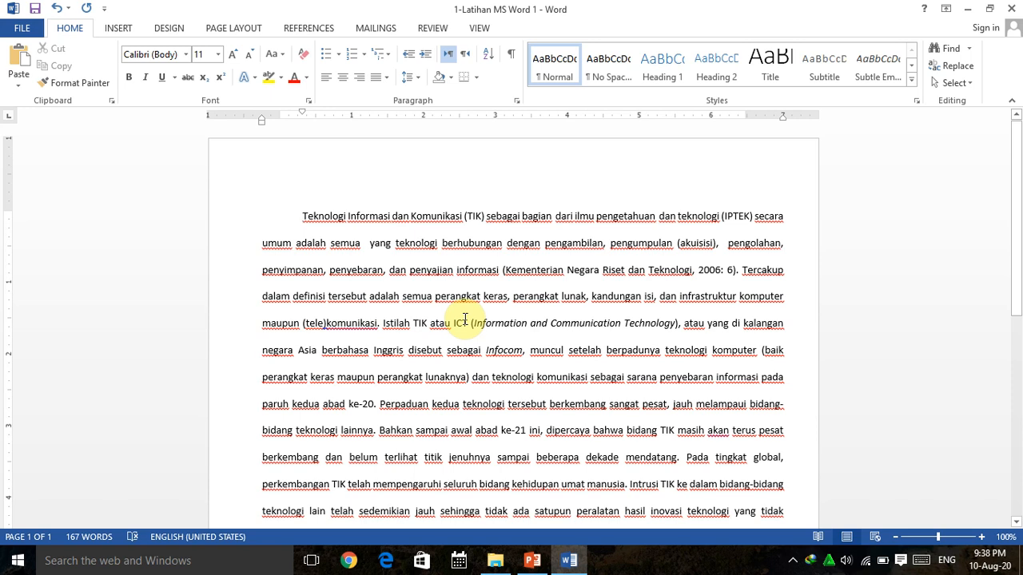
Switch to PowerPoint and go to slide 15, 'Mengatur Format Teks (Font)'.
{"action": "left_click", "coordinate": [576, 564]}
{"action": "left_click", "coordinate": [531, 561]}
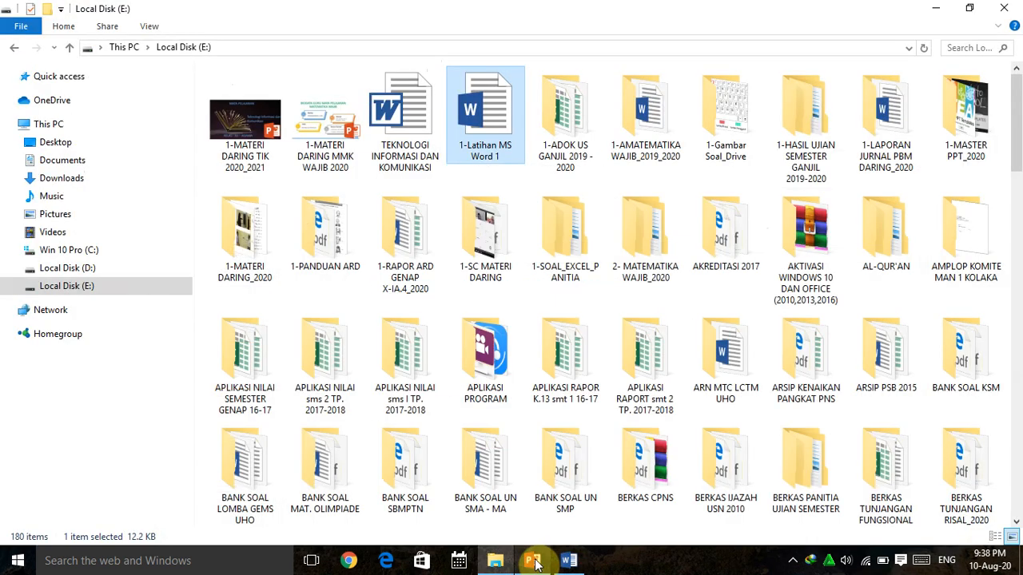
{"action": "left_click", "coordinate": [565, 564]}
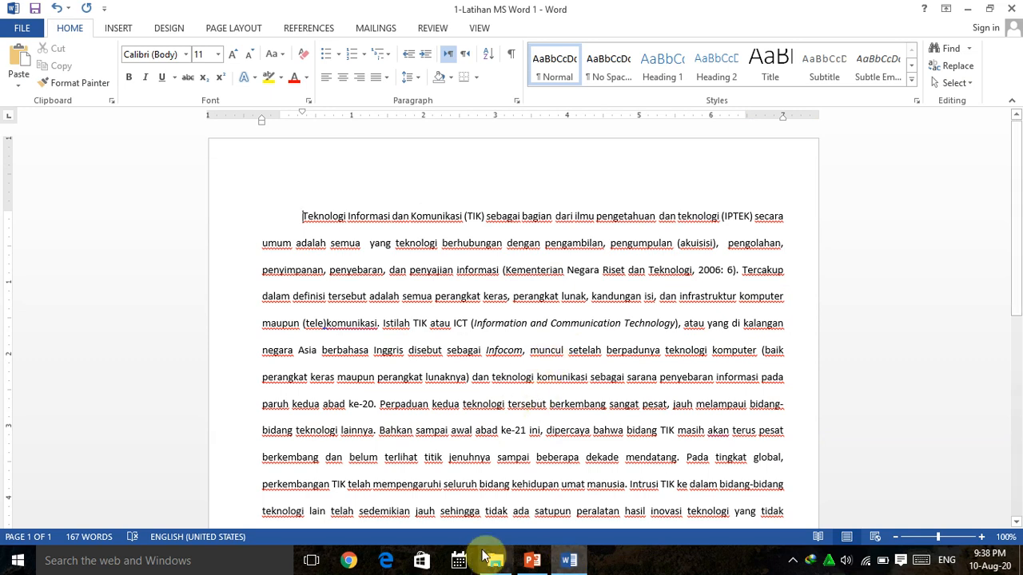
{"action": "left_click", "coordinate": [531, 561]}
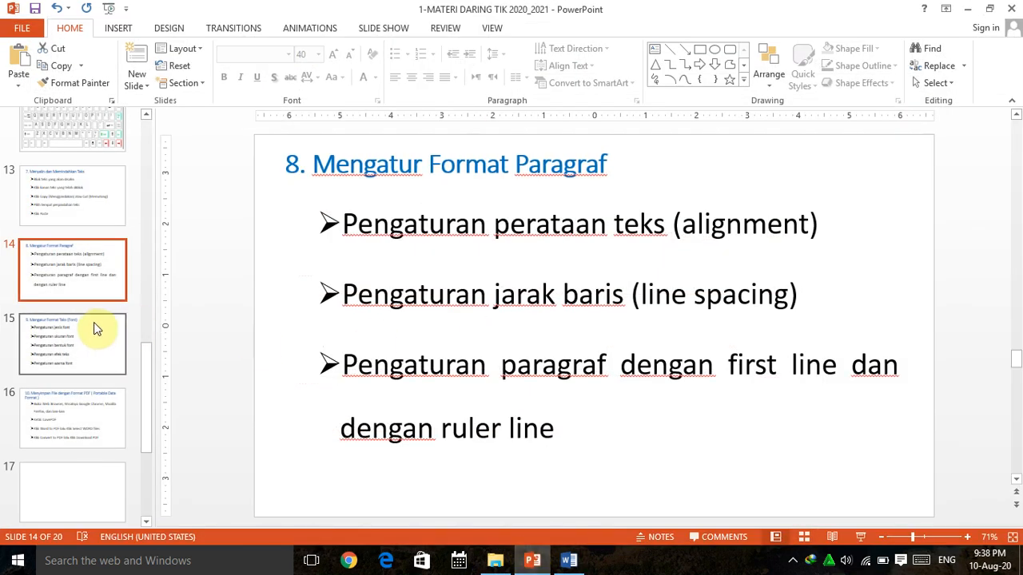
{"action": "left_click", "coordinate": [94, 327]}
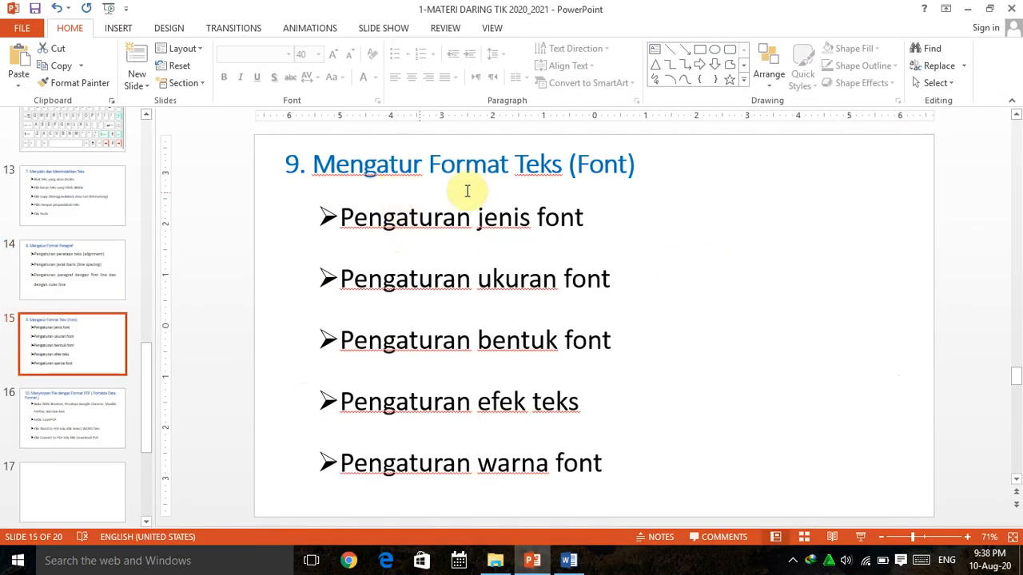
{"action": "scroll", "coordinate": [549, 216], "scroll_direction": "down", "scroll_amount": 1}
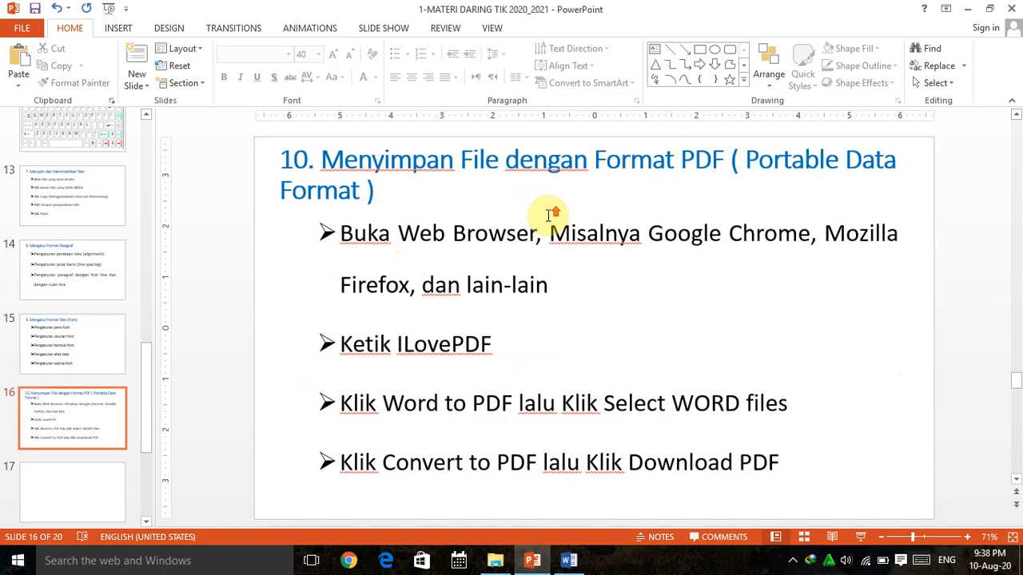
{"action": "scroll", "coordinate": [549, 214], "scroll_direction": "up", "scroll_amount": 1}
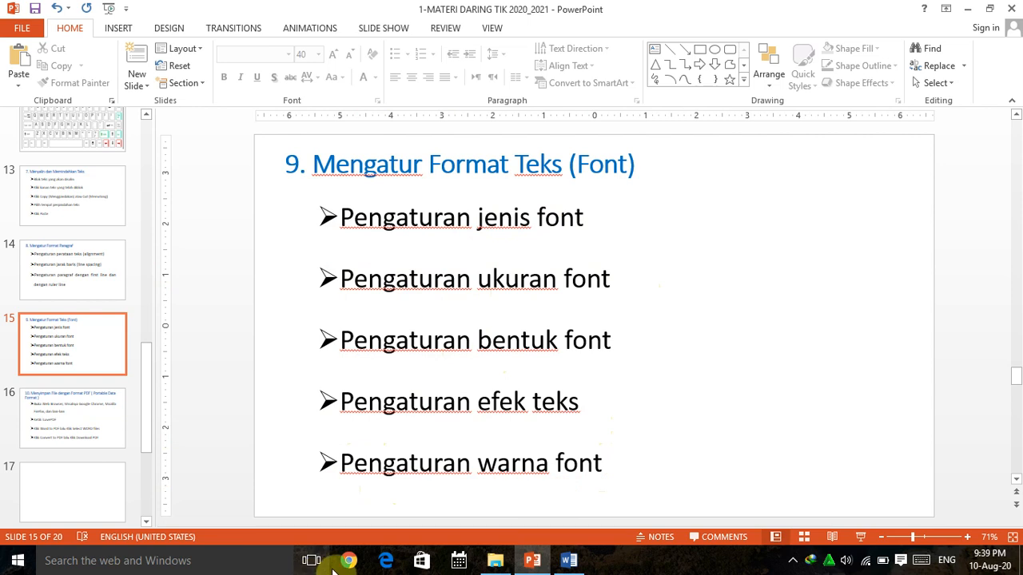
Open the Word exercise document '2-Latihan MS Word 1 - Copy' from Local Disk (E:).
{"action": "left_click", "coordinate": [493, 561]}
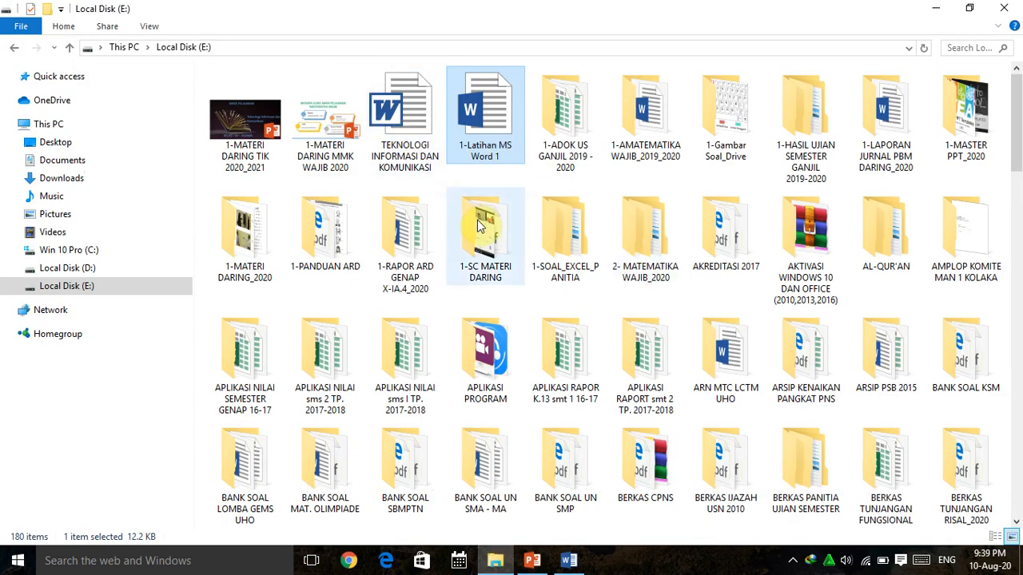
{"action": "scroll", "coordinate": [511, 240], "scroll_direction": "down", "scroll_amount": 15}
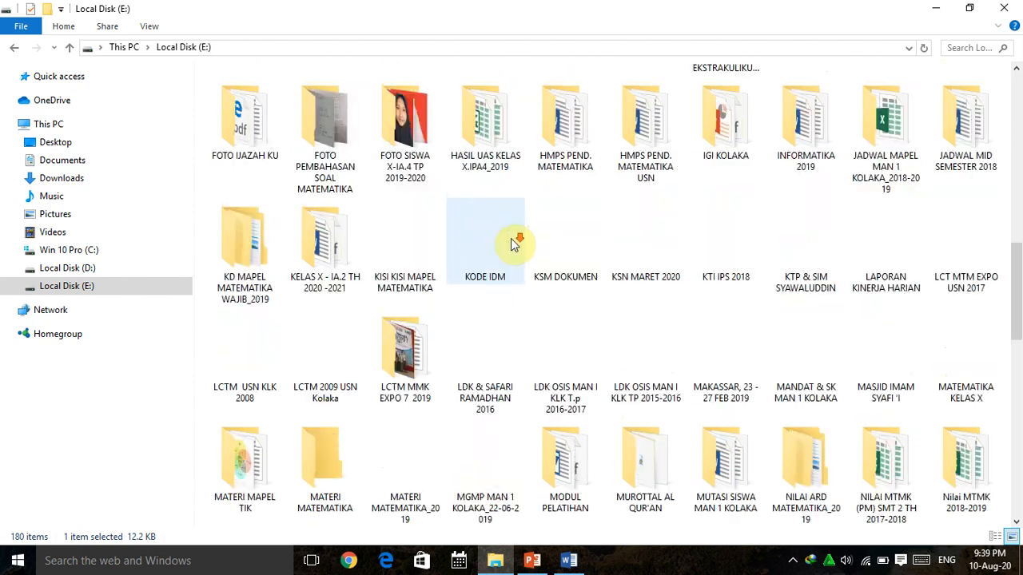
{"action": "scroll", "coordinate": [511, 238], "scroll_direction": "down", "scroll_amount": 1}
{"action": "double_click", "coordinate": [979, 495]}
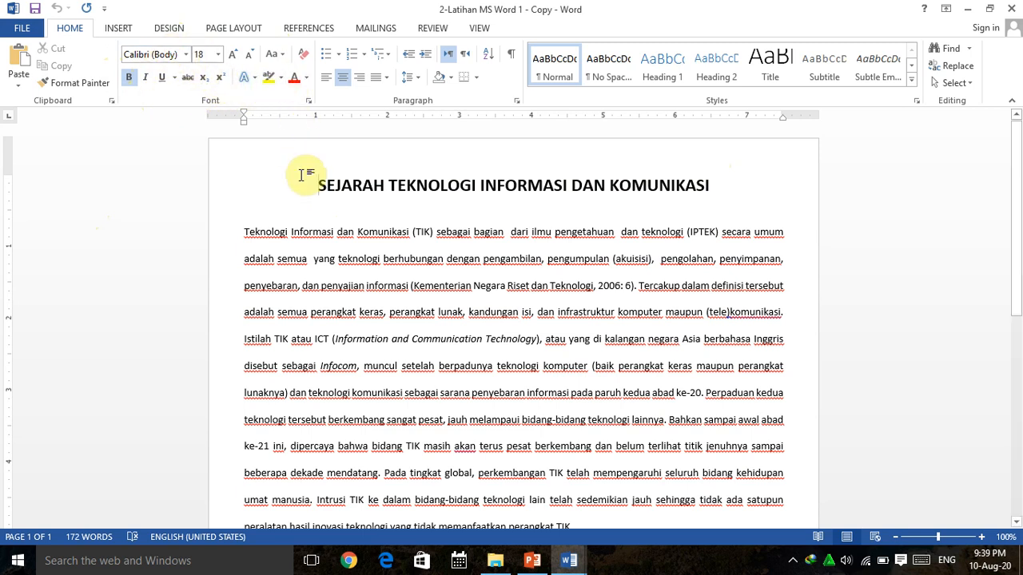
Check the font formatting slide, then set the title 'SEJARAH TEKNOLOGI INFORMASI DAN KOMUNIKASI' to the Arial Black font.
{"action": "left_click", "coordinate": [533, 563]}
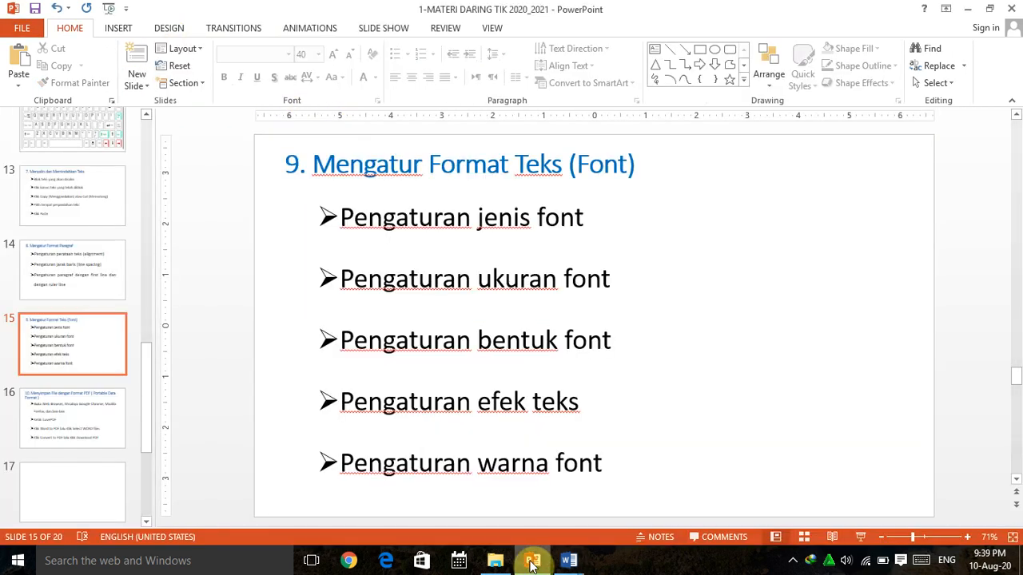
{"action": "left_click", "coordinate": [569, 562]}
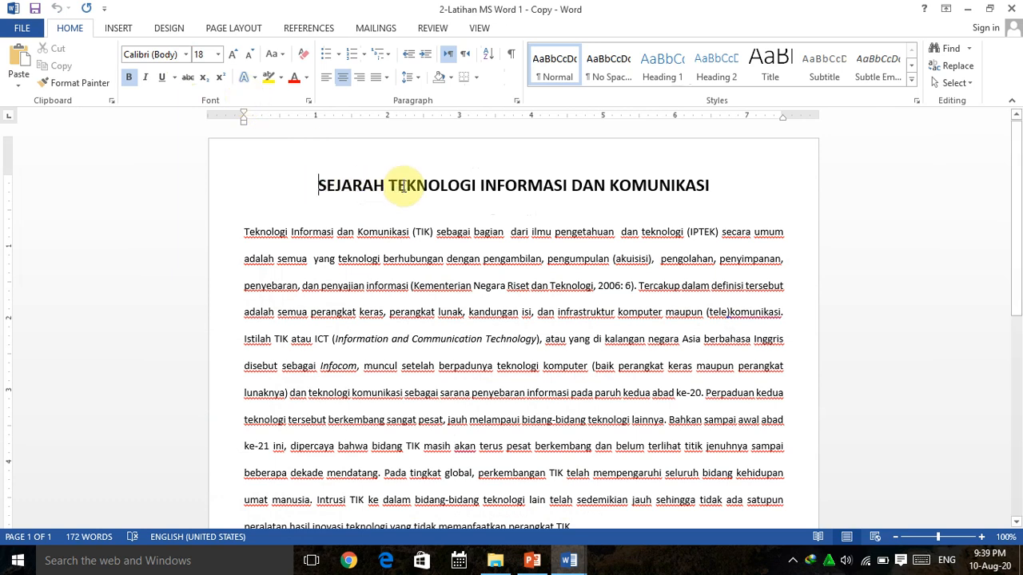
{"action": "left_click_drag", "start_coordinate": [713, 183], "coordinate": [309, 185]}
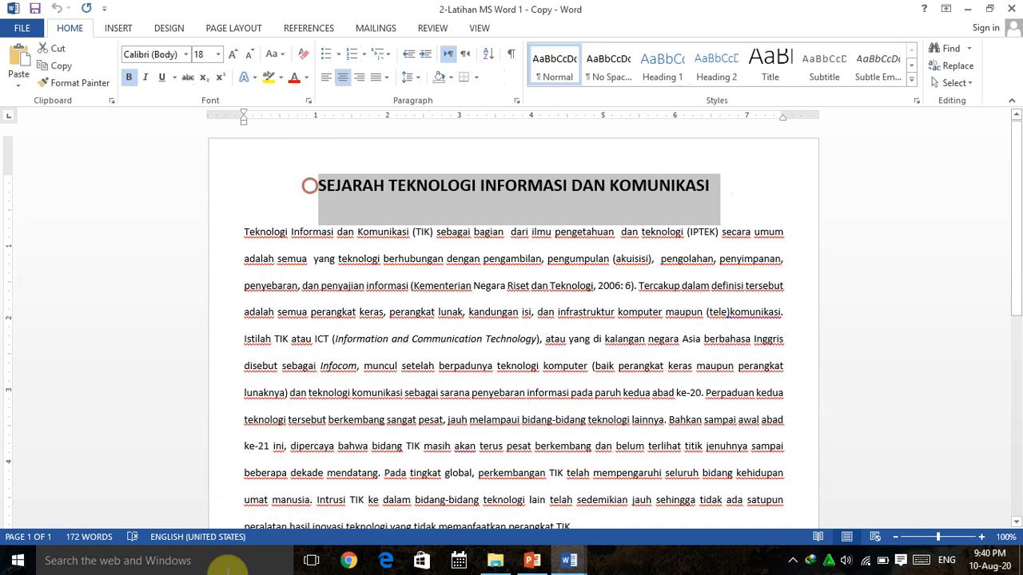
{"action": "left_click", "coordinate": [187, 55]}
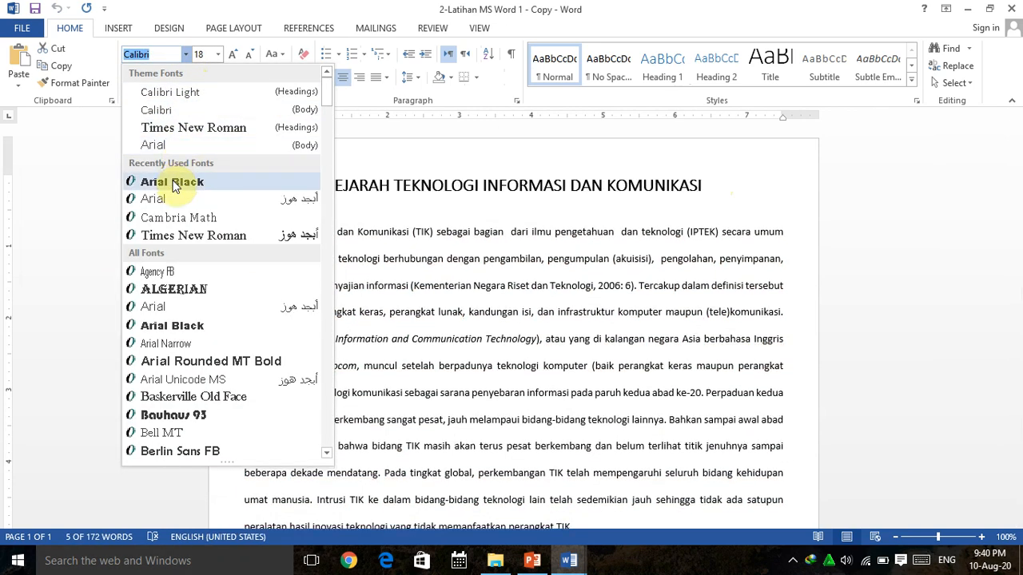
{"action": "scroll", "coordinate": [168, 274], "scroll_direction": "down", "scroll_amount": 2}
{"action": "scroll", "coordinate": [168, 274], "scroll_direction": "down", "scroll_amount": 8}
{"action": "scroll", "coordinate": [167, 274], "scroll_direction": "up", "scroll_amount": 10}
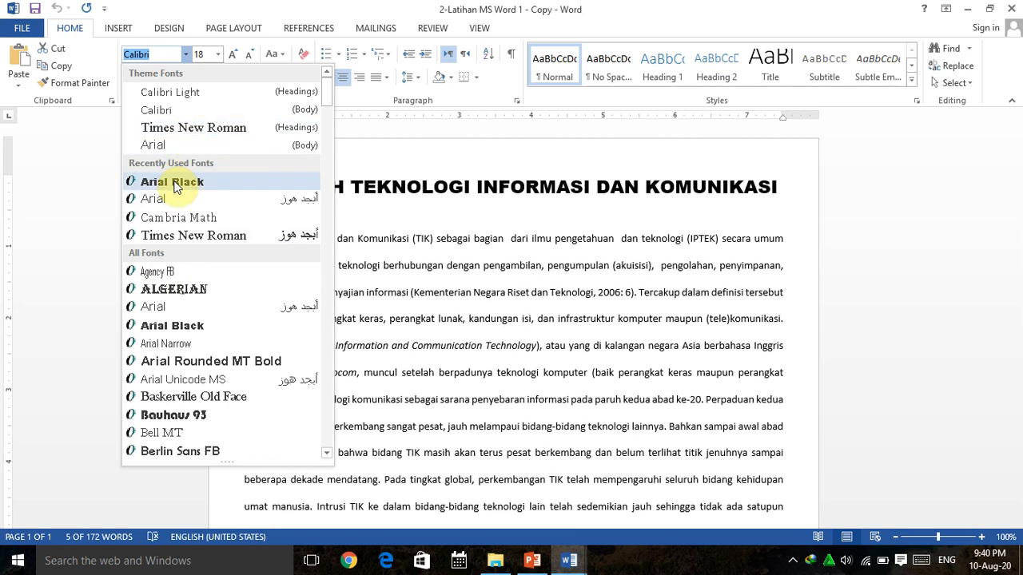
{"action": "left_click", "coordinate": [175, 184]}
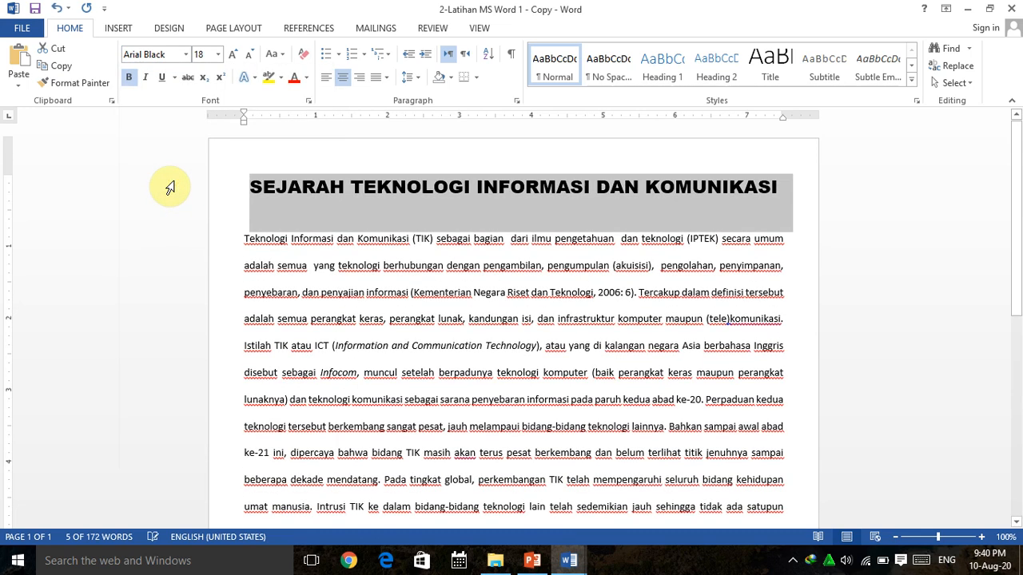
{"action": "left_click", "coordinate": [352, 191]}
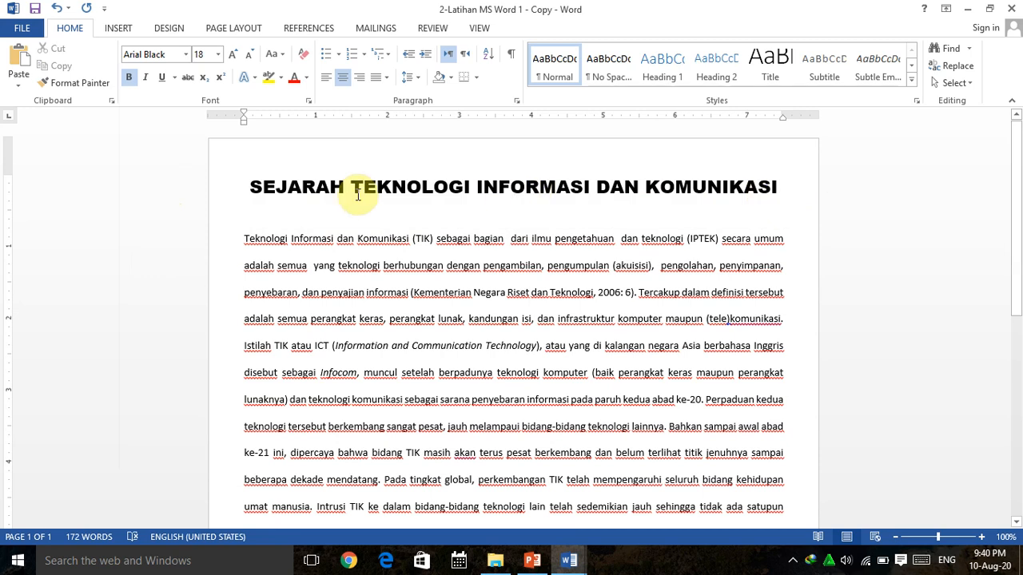
Reduce the title's font size to 14.
{"action": "left_click", "coordinate": [533, 562]}
{"action": "left_click", "coordinate": [533, 561]}
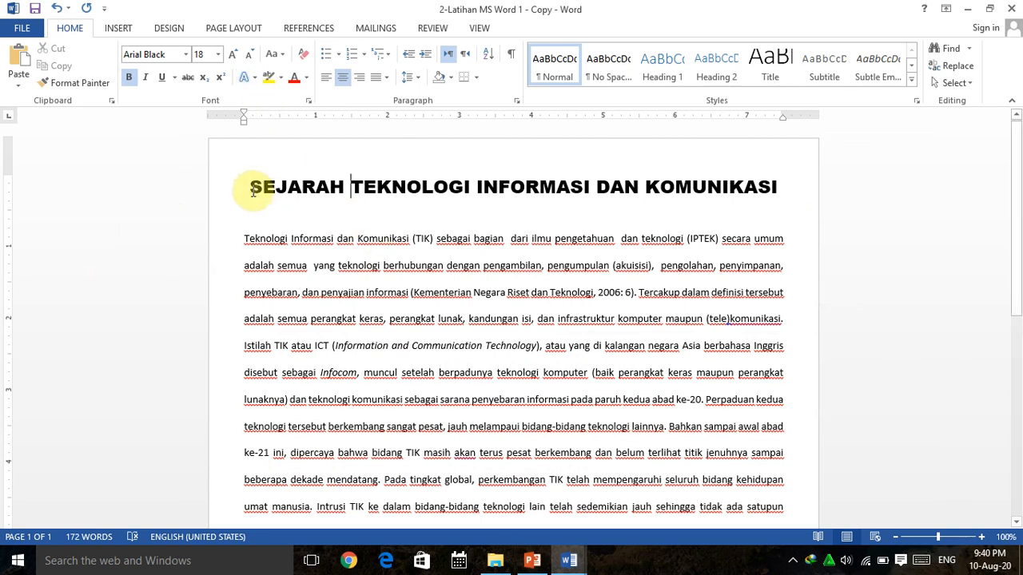
{"action": "left_click_drag", "start_coordinate": [261, 186], "coordinate": [753, 183]}
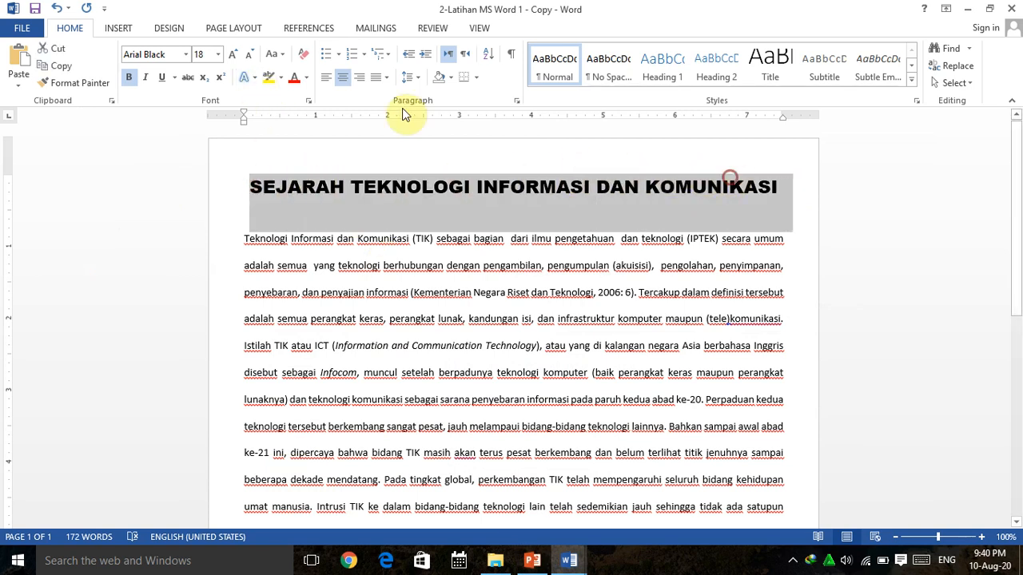
{"action": "left_click", "coordinate": [217, 54]}
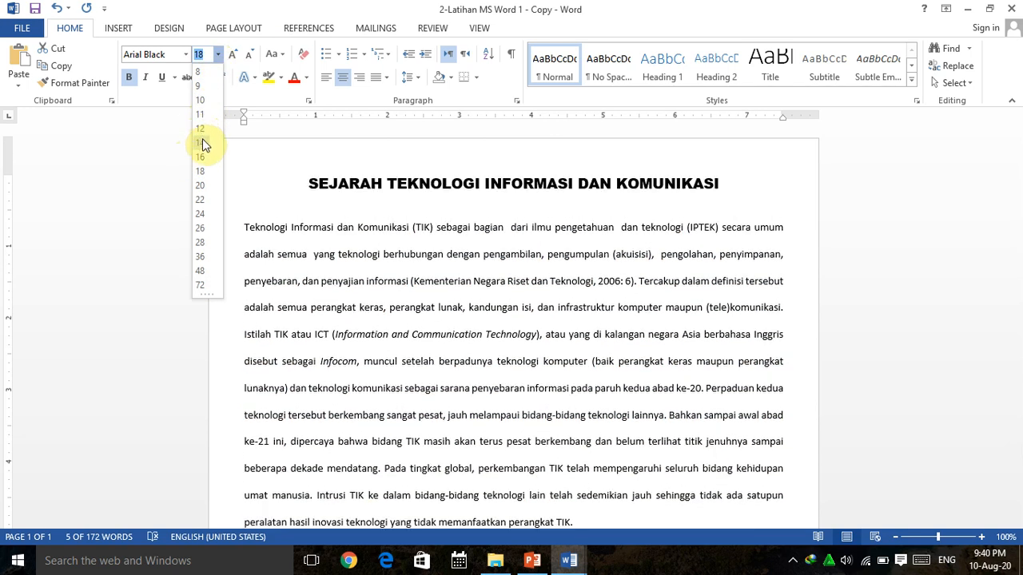
{"action": "left_click", "coordinate": [201, 143]}
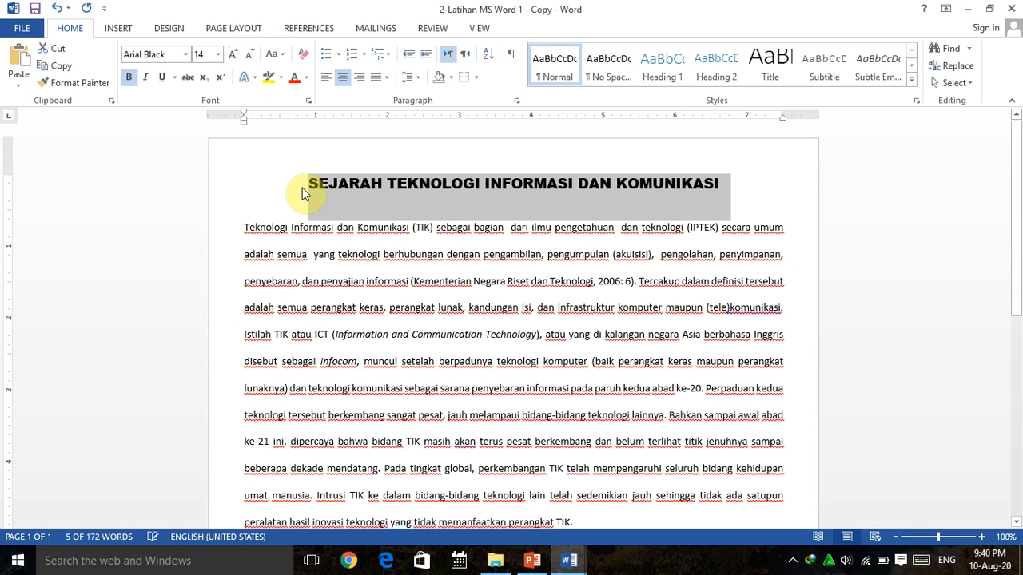
{"action": "left_click", "coordinate": [431, 232]}
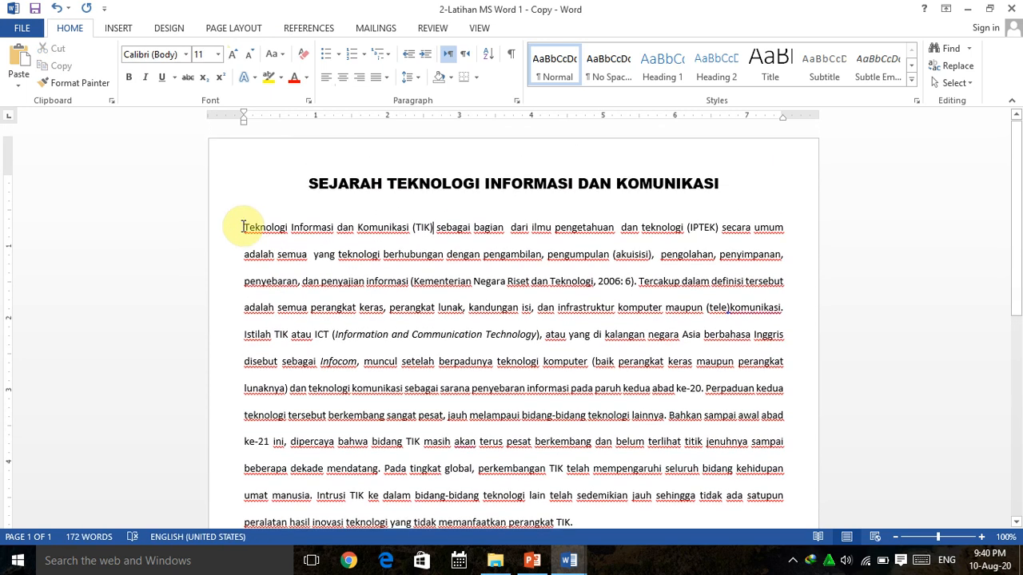
Select the whole body paragraph and set its font size to 11.
{"action": "left_click_drag", "start_coordinate": [244, 227], "coordinate": [610, 518]}
{"action": "left_click", "coordinate": [217, 53]}
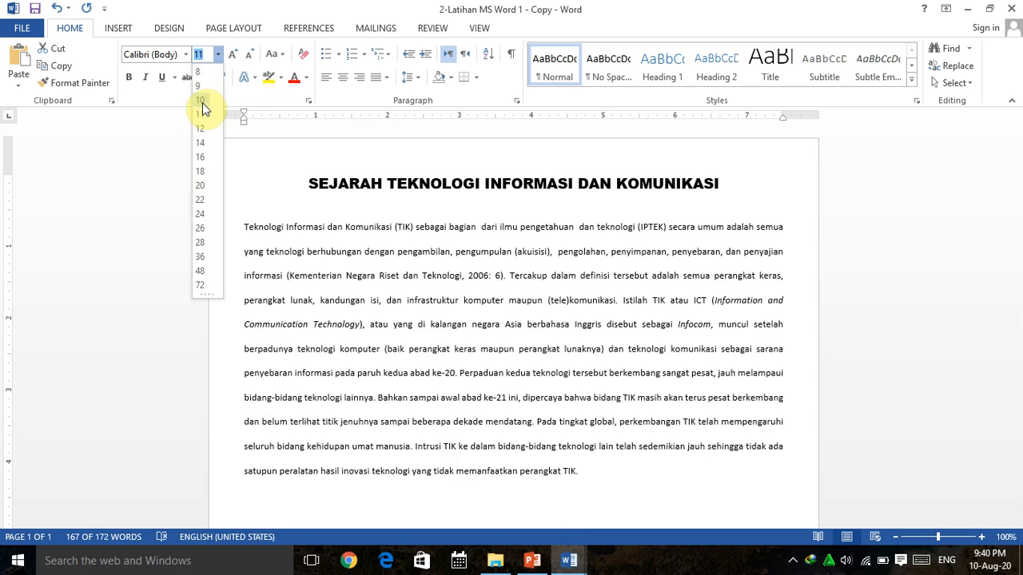
{"action": "left_click", "coordinate": [203, 113]}
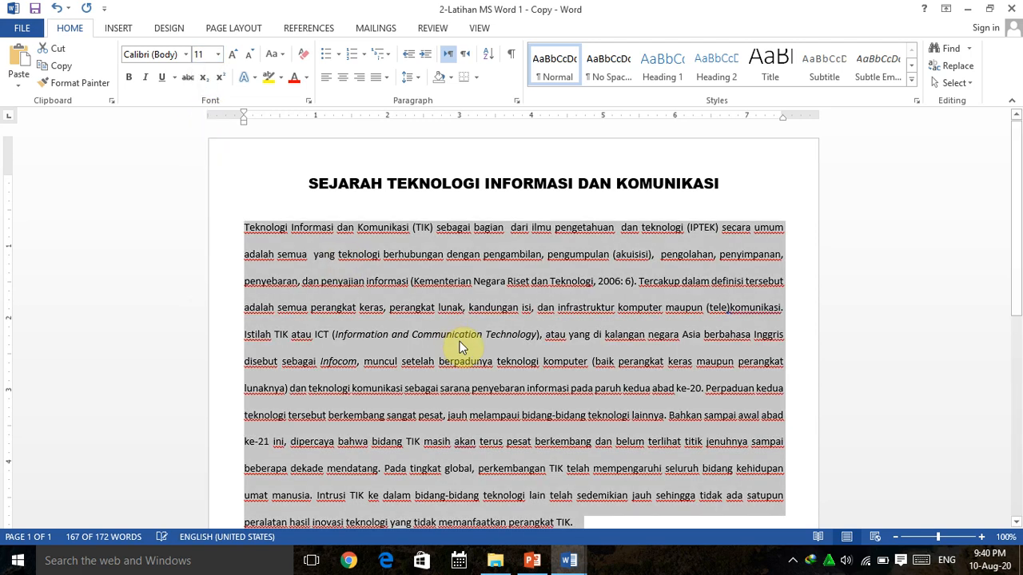
{"action": "scroll", "coordinate": [453, 335], "scroll_direction": "down", "scroll_amount": 3}
{"action": "left_click", "coordinate": [588, 387]}
{"action": "scroll", "coordinate": [587, 387], "scroll_direction": "up", "scroll_amount": 3}
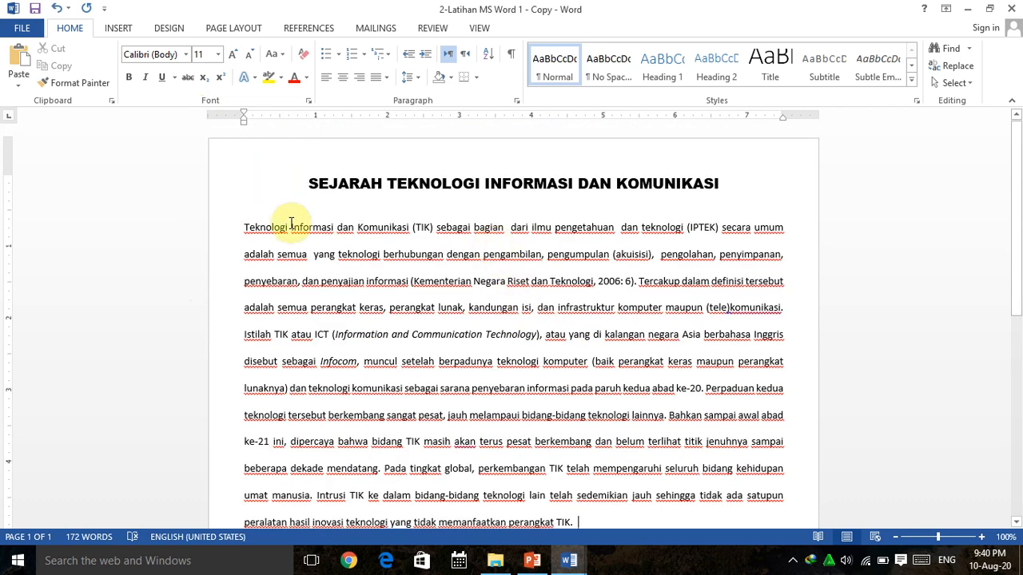
Try the bold, italic and underline styles on the selected title.
{"action": "left_click", "coordinate": [531, 561]}
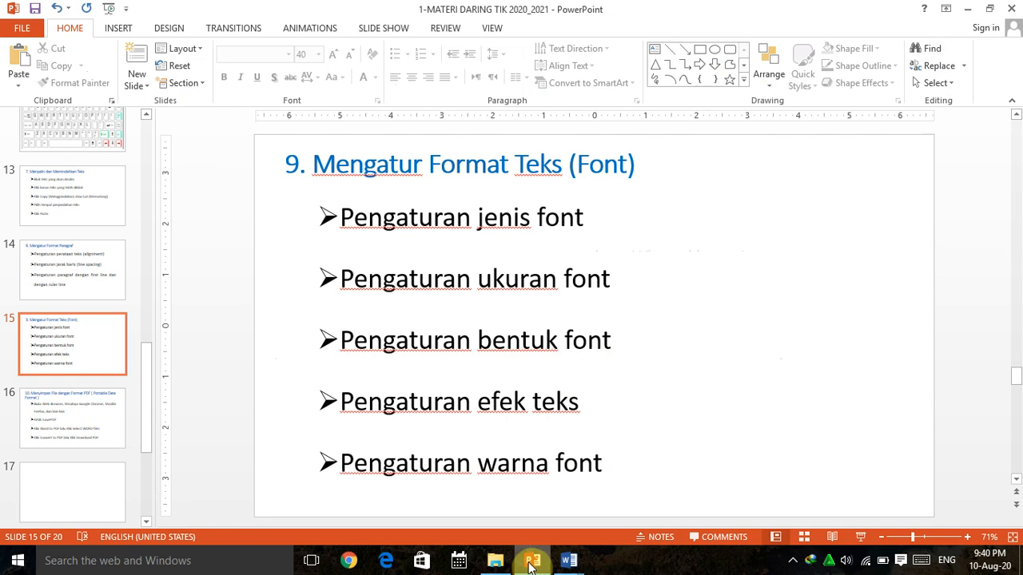
{"action": "left_click", "coordinate": [532, 562]}
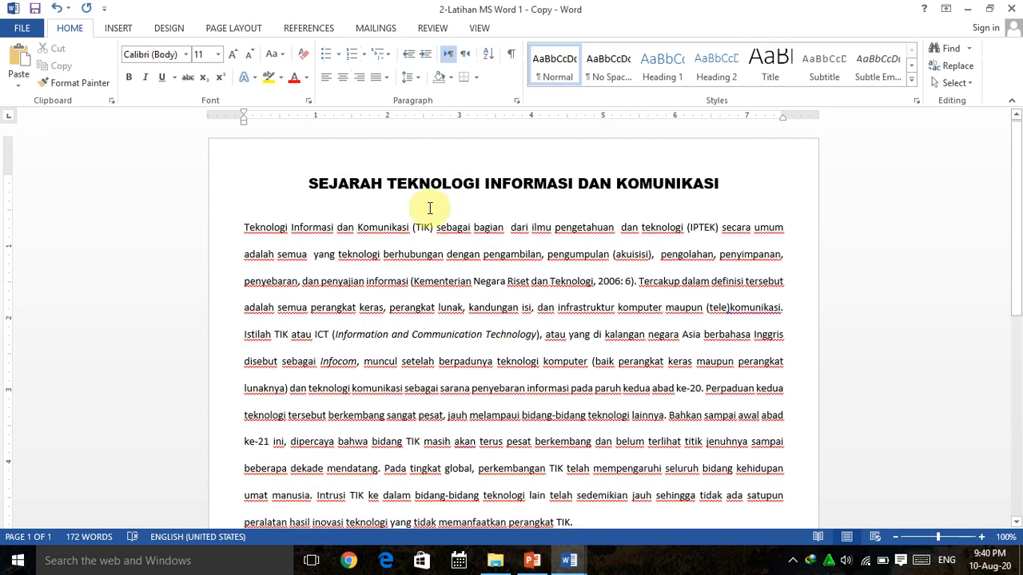
{"action": "left_click_drag", "start_coordinate": [309, 183], "coordinate": [679, 183]}
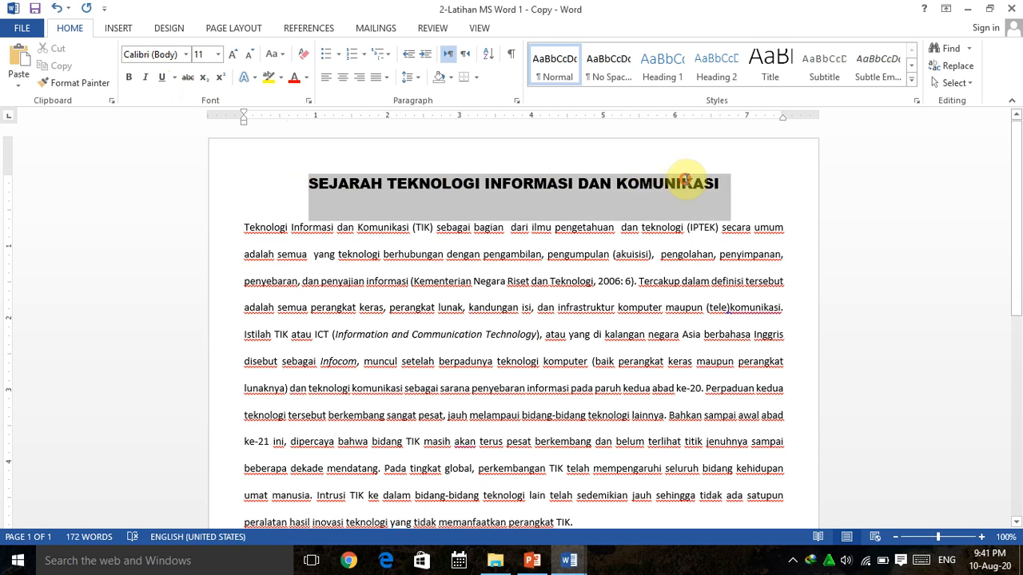
{"action": "left_click", "coordinate": [126, 81]}
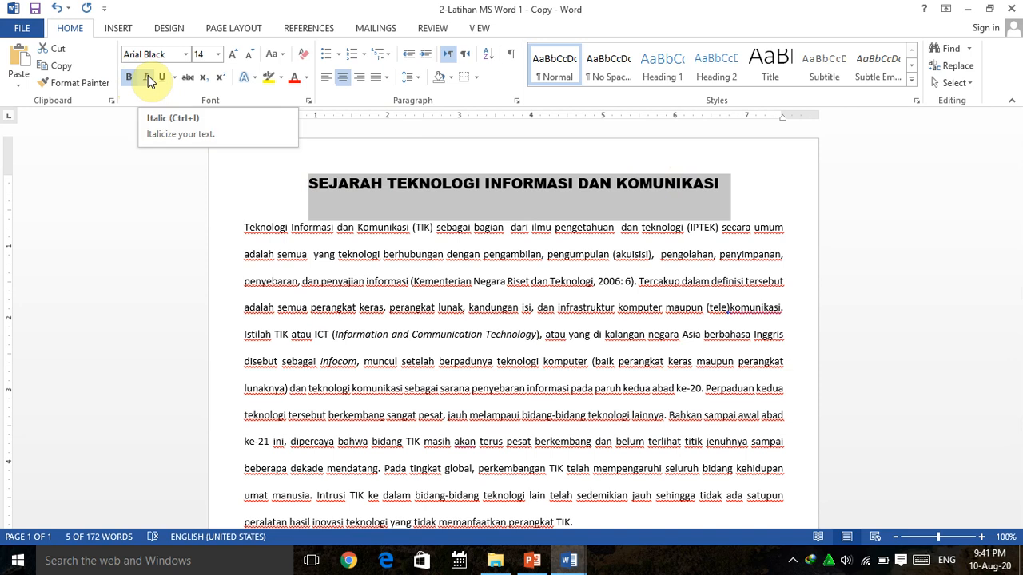
{"action": "left_click", "coordinate": [148, 75]}
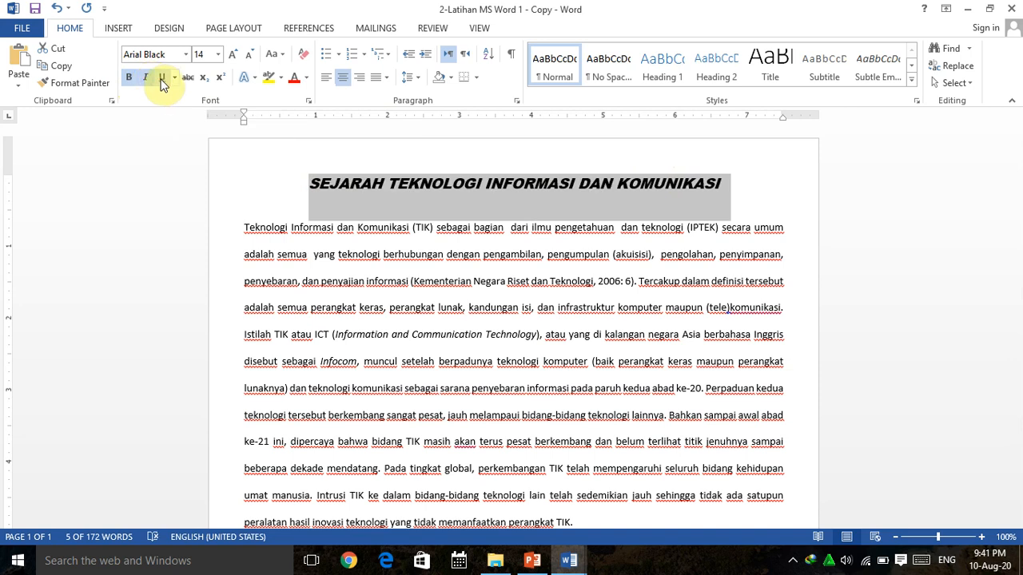
{"action": "left_click", "coordinate": [162, 84]}
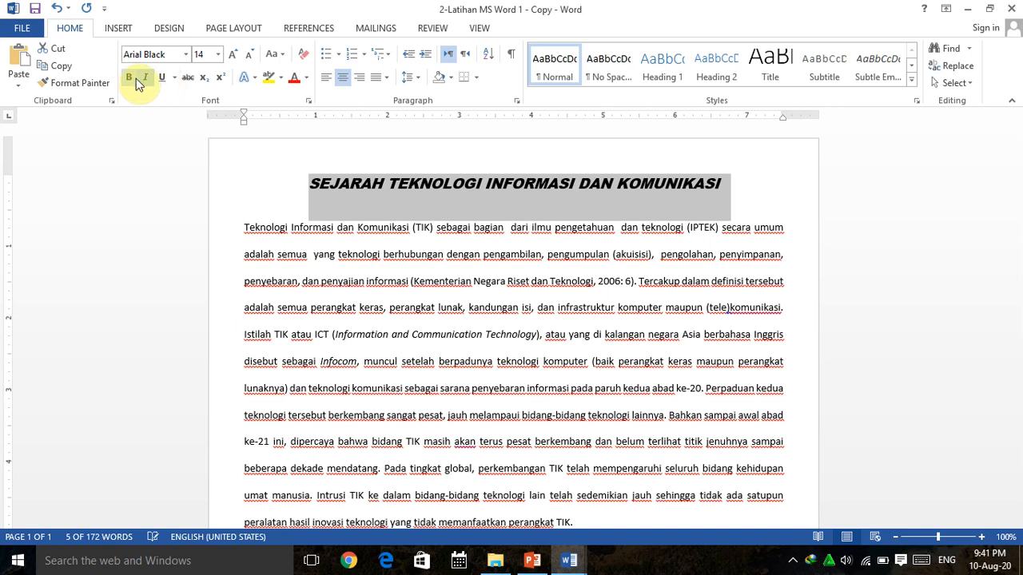
{"action": "left_click", "coordinate": [316, 183]}
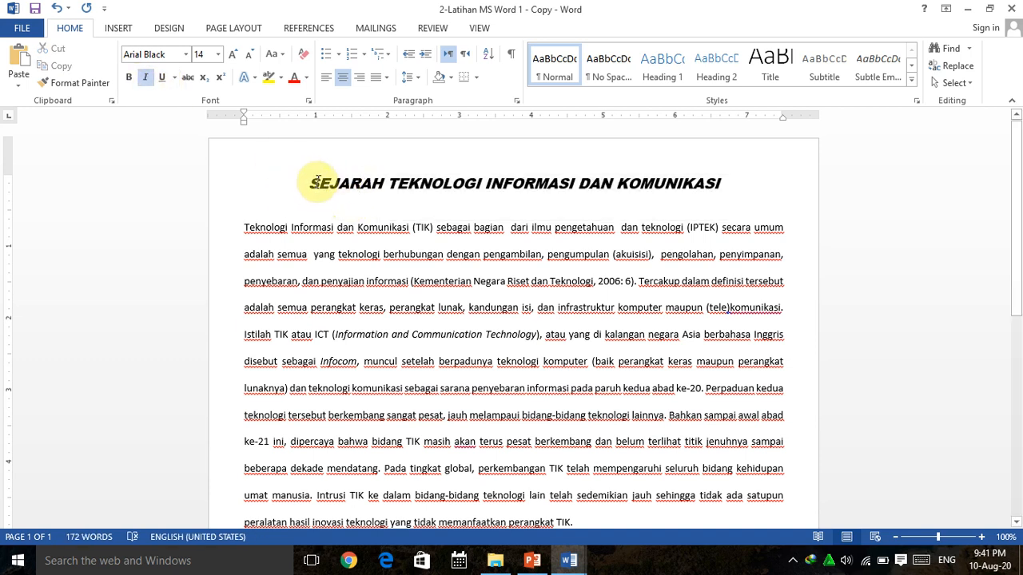
Turn italic off on the title and toggle its bold style.
{"action": "left_click_drag", "start_coordinate": [315, 180], "coordinate": [548, 159]}
{"action": "left_click_drag", "start_coordinate": [697, 186], "coordinate": [696, 186]}
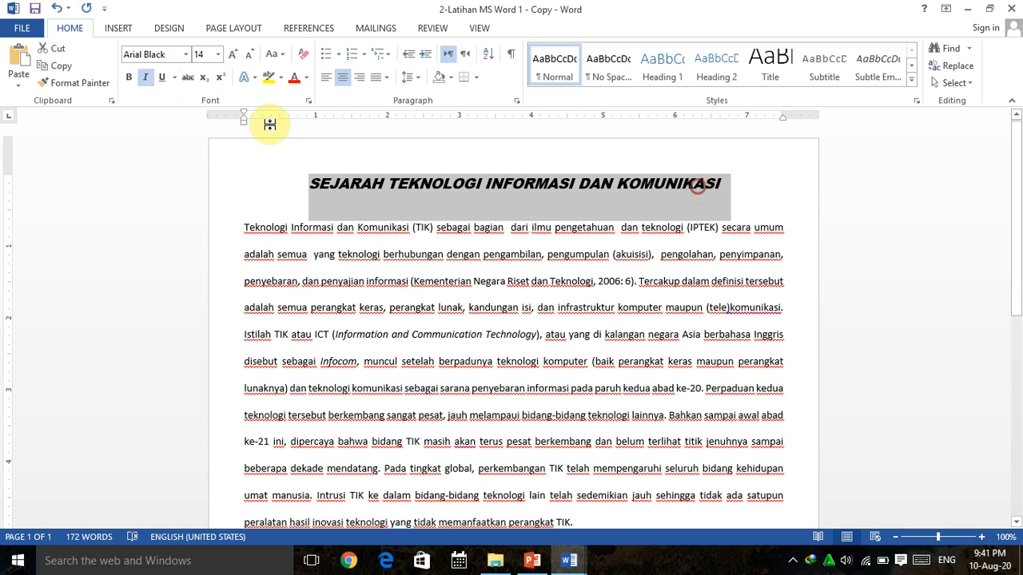
{"action": "left_click", "coordinate": [146, 84]}
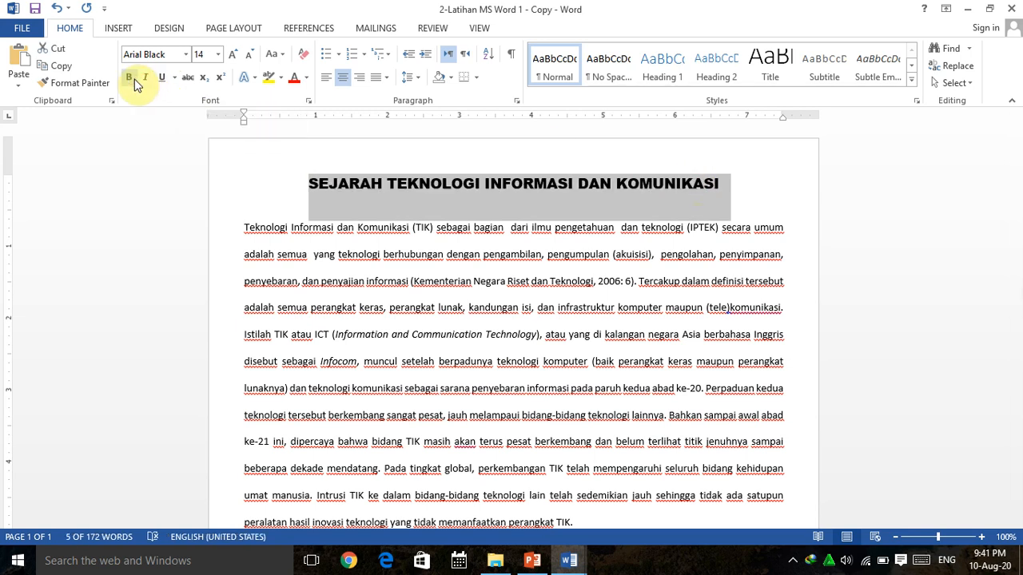
{"action": "left_click", "coordinate": [131, 83]}
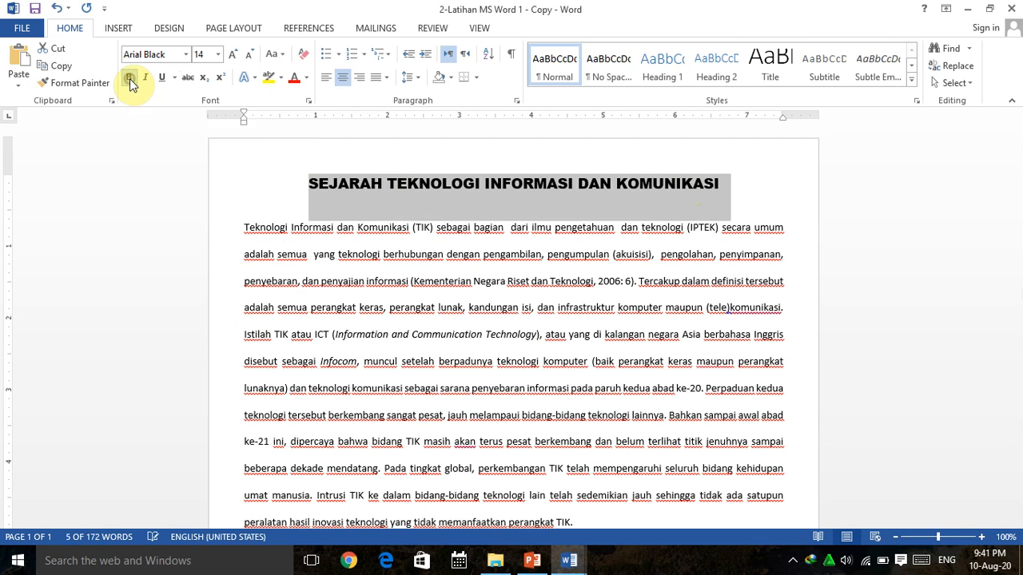
{"action": "left_click", "coordinate": [332, 232]}
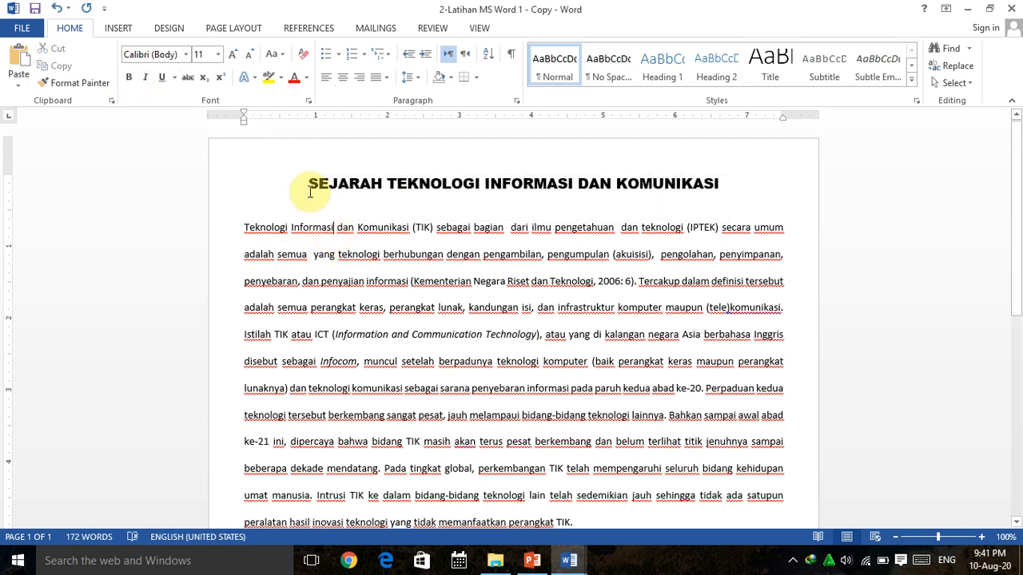
Change the title's font to Calibri.
{"action": "left_click_drag", "start_coordinate": [723, 183], "coordinate": [311, 197]}
{"action": "left_click", "coordinate": [185, 54]}
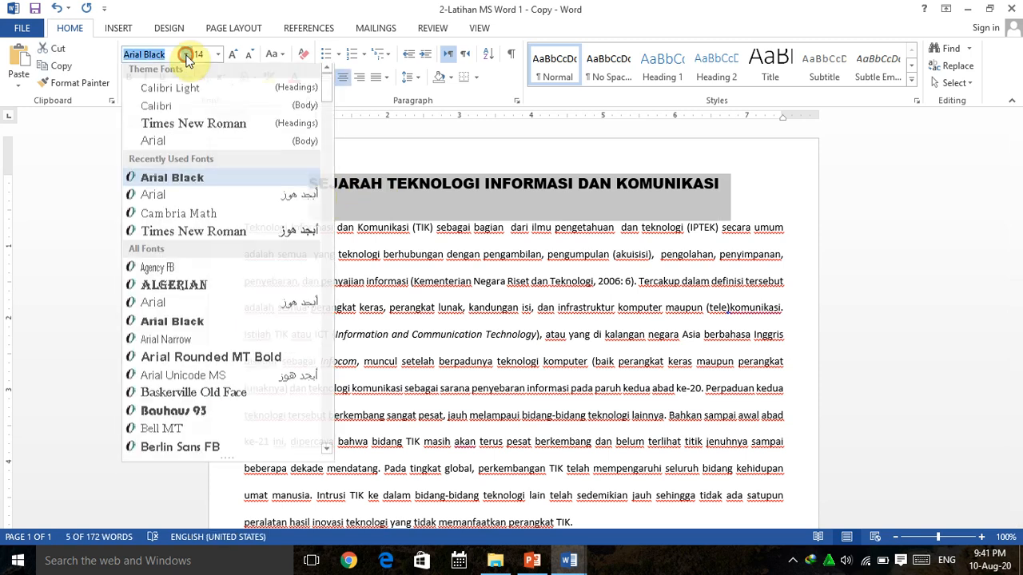
{"action": "left_click", "coordinate": [162, 117]}
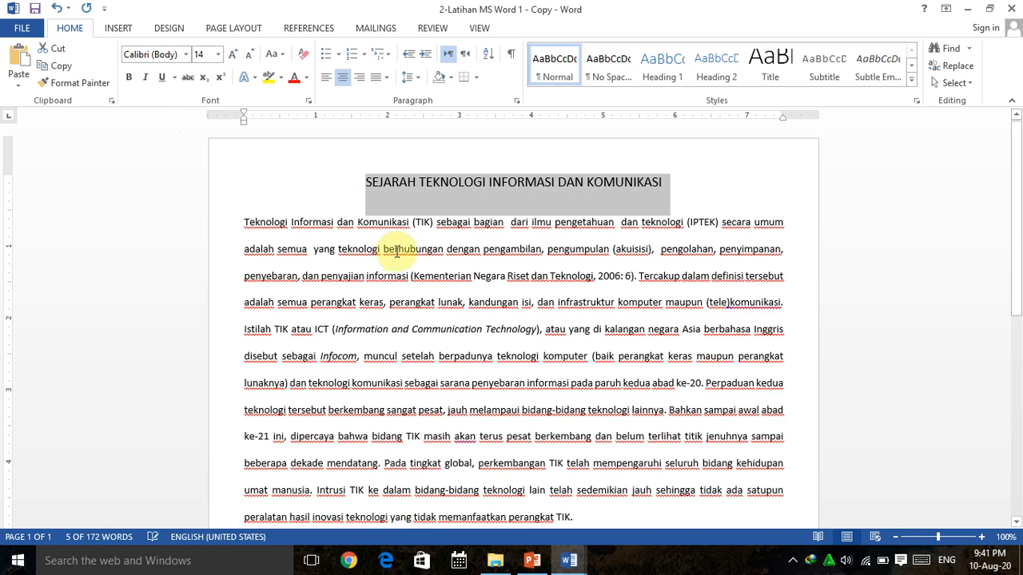
{"action": "left_click", "coordinate": [402, 201]}
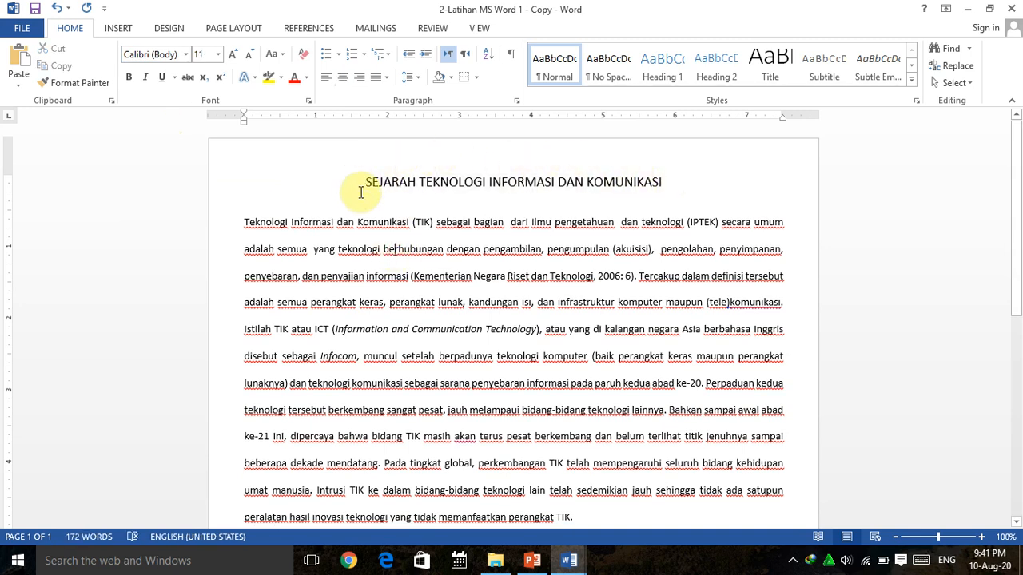
Make the title bold, italic and underlined.
{"action": "left_click_drag", "start_coordinate": [668, 181], "coordinate": [365, 183]}
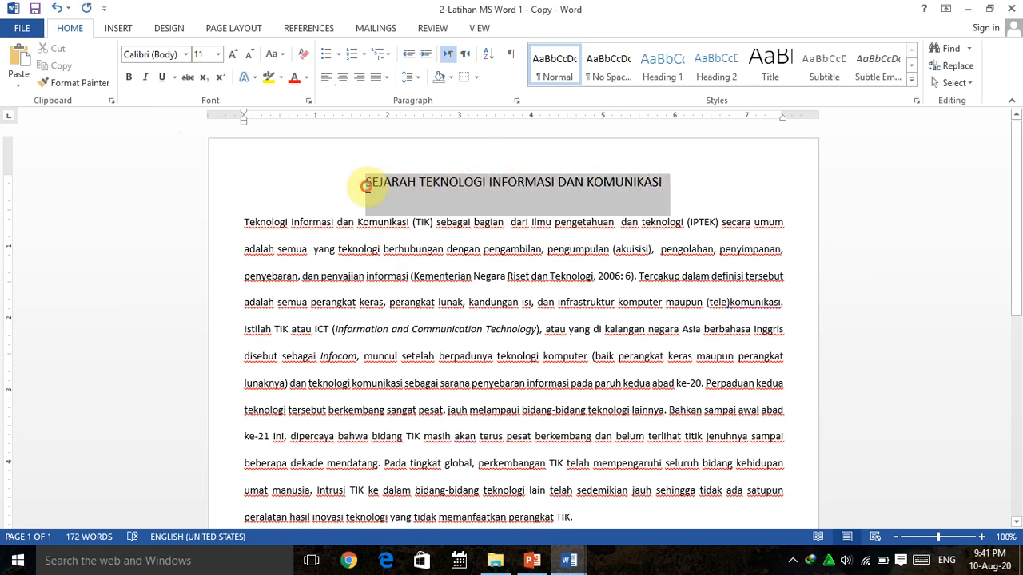
{"action": "left_click", "coordinate": [128, 77]}
{"action": "left_click", "coordinate": [147, 77]}
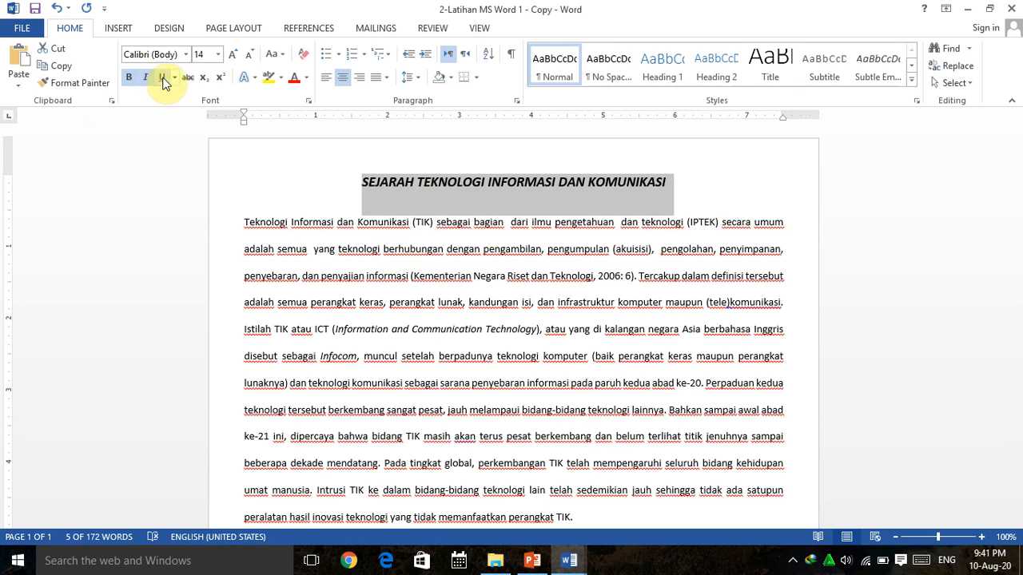
{"action": "left_click", "coordinate": [163, 77]}
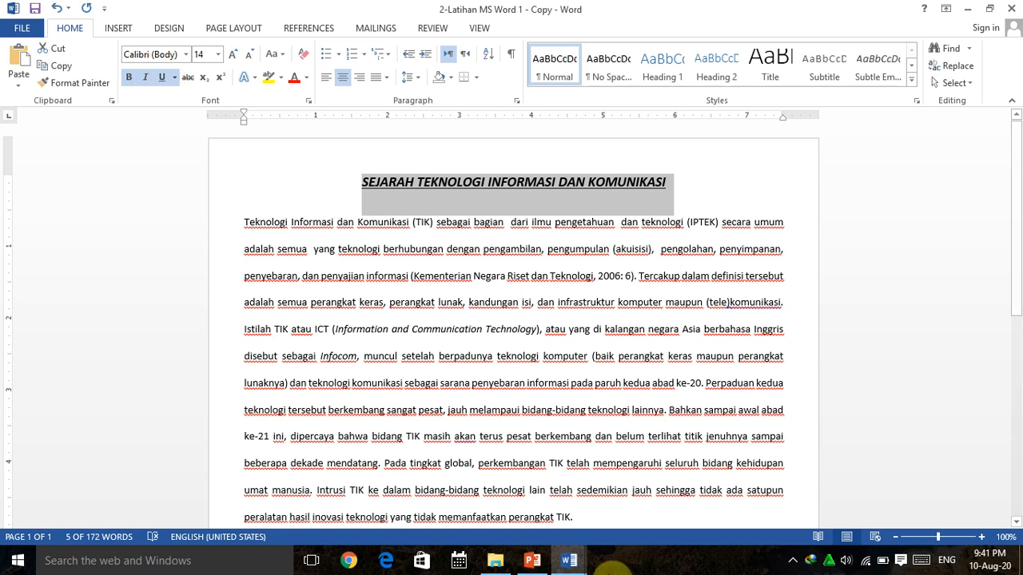
View the font formatting lesson slide, then return to the Word practice document.
{"action": "left_click", "coordinate": [533, 561]}
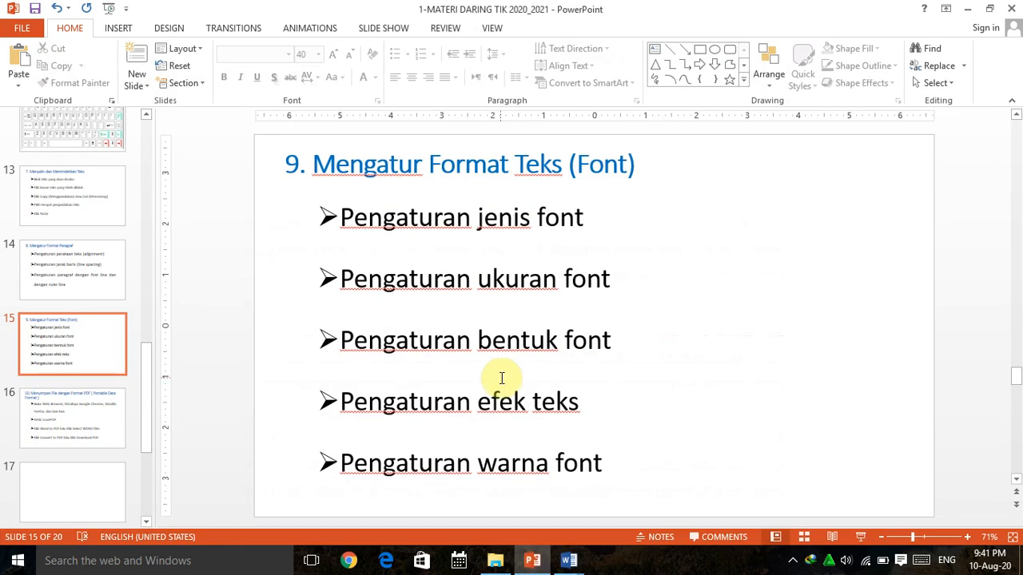
{"action": "left_click", "coordinate": [568, 567]}
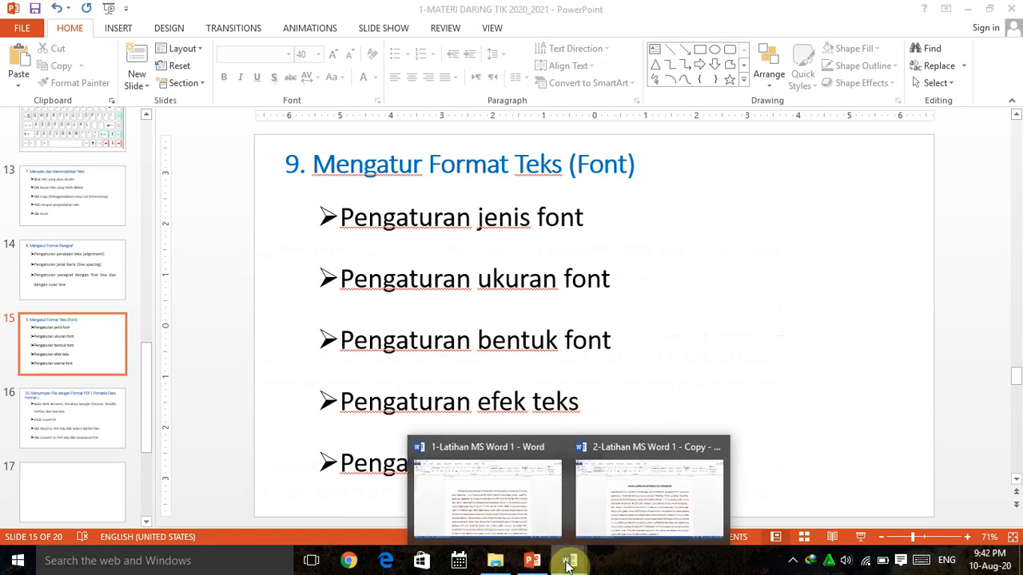
{"action": "left_click", "coordinate": [628, 497]}
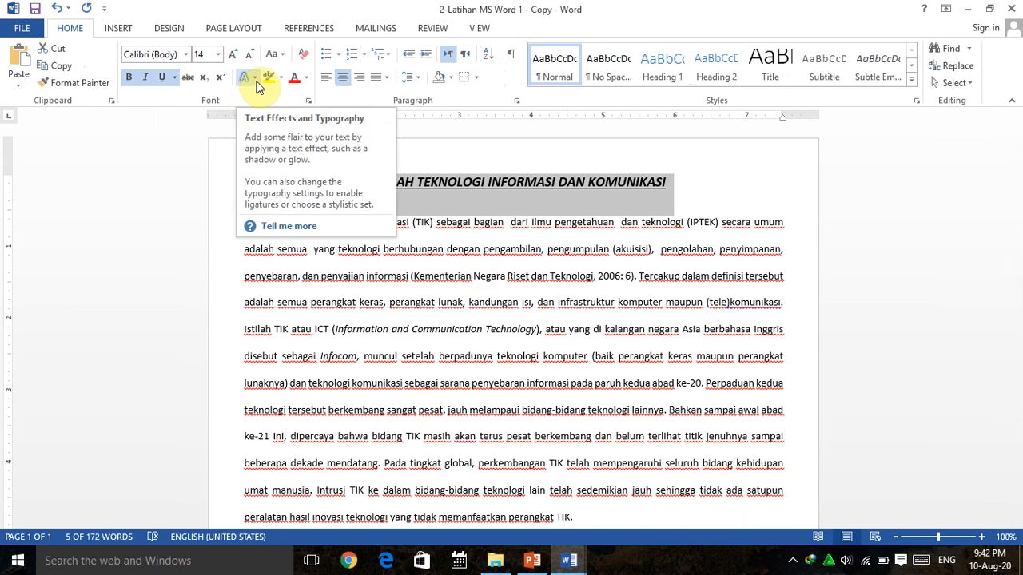
Apply an orange outlined text effect to the selected title.
{"action": "left_click", "coordinate": [256, 82]}
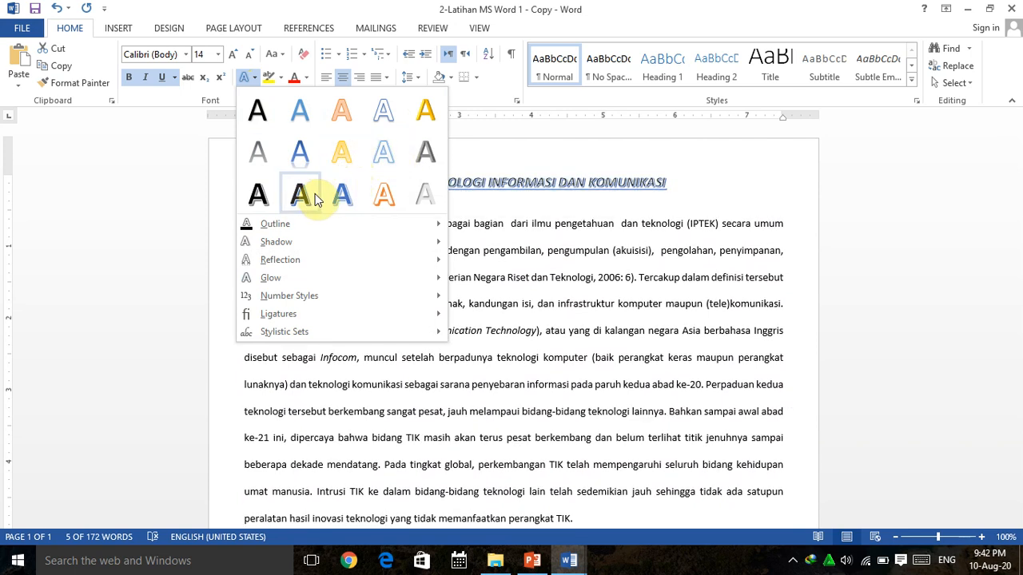
{"action": "left_click", "coordinate": [382, 198]}
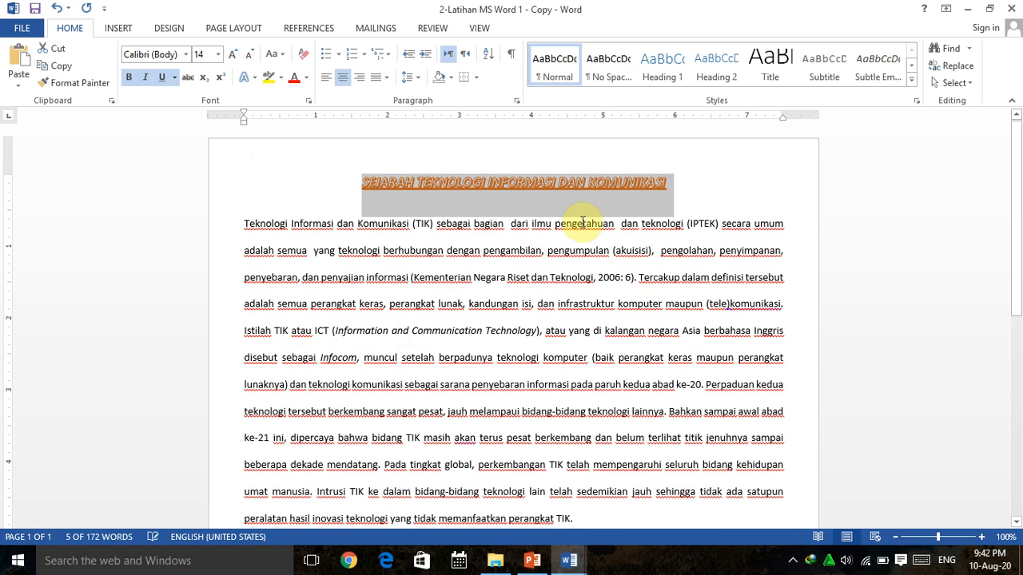
{"action": "left_click", "coordinate": [712, 189]}
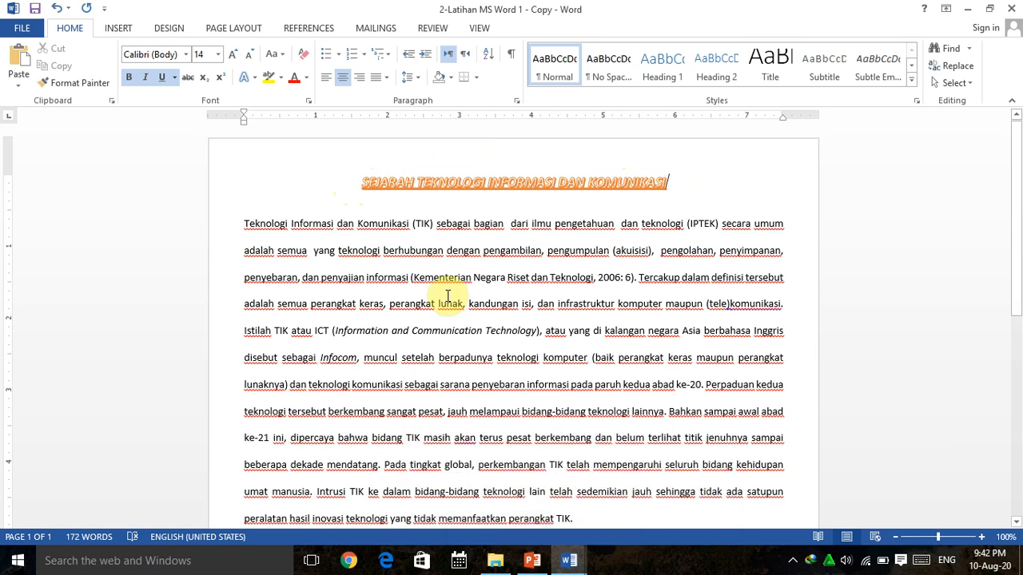
Check the lesson slide again, reselect the title and pick a standard font colour for it.
{"action": "left_click", "coordinate": [532, 561]}
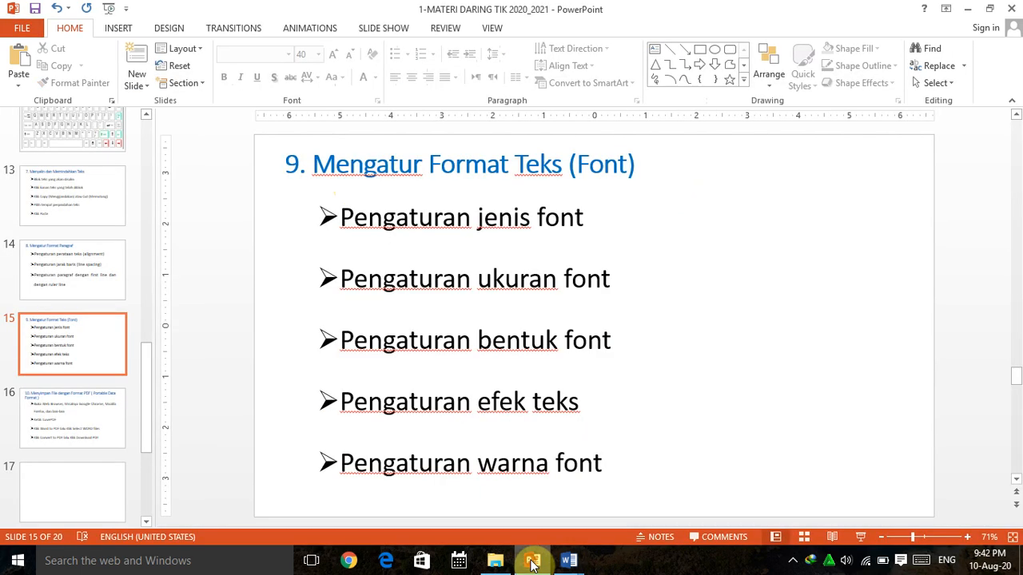
{"action": "left_click", "coordinate": [532, 561]}
{"action": "left_click_drag", "start_coordinate": [676, 179], "coordinate": [359, 195]}
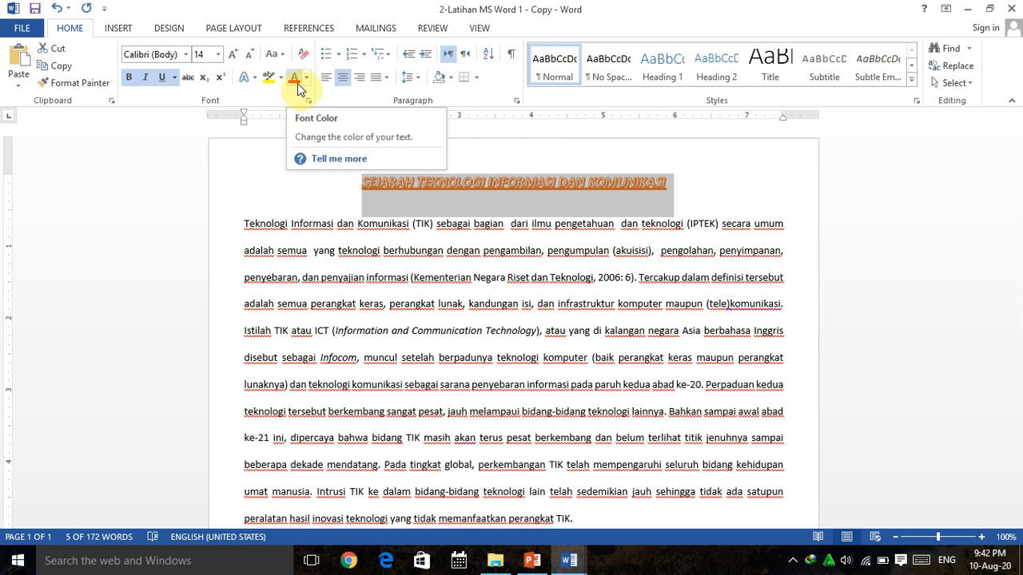
{"action": "left_click", "coordinate": [305, 80]}
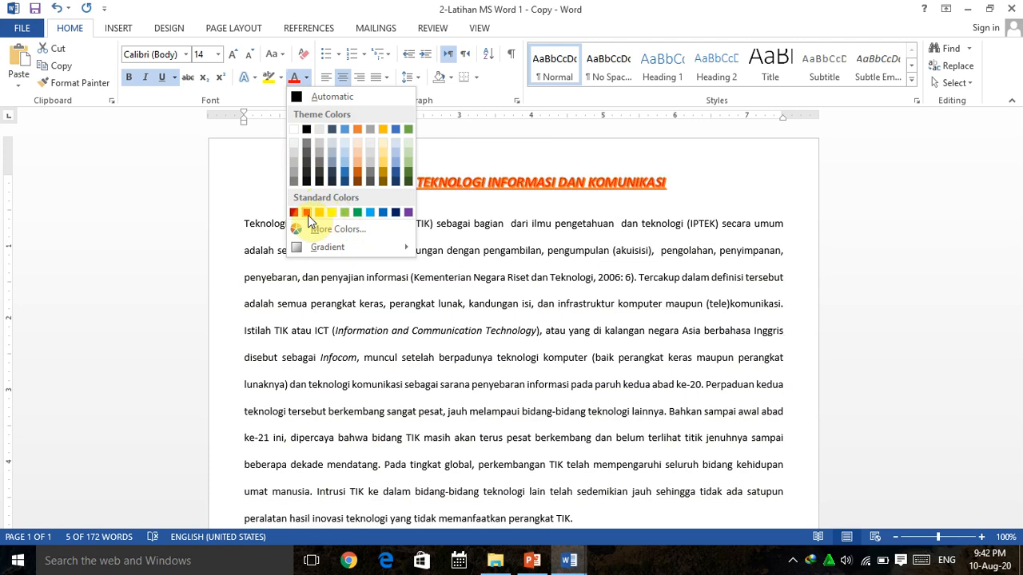
{"action": "left_click", "coordinate": [385, 212]}
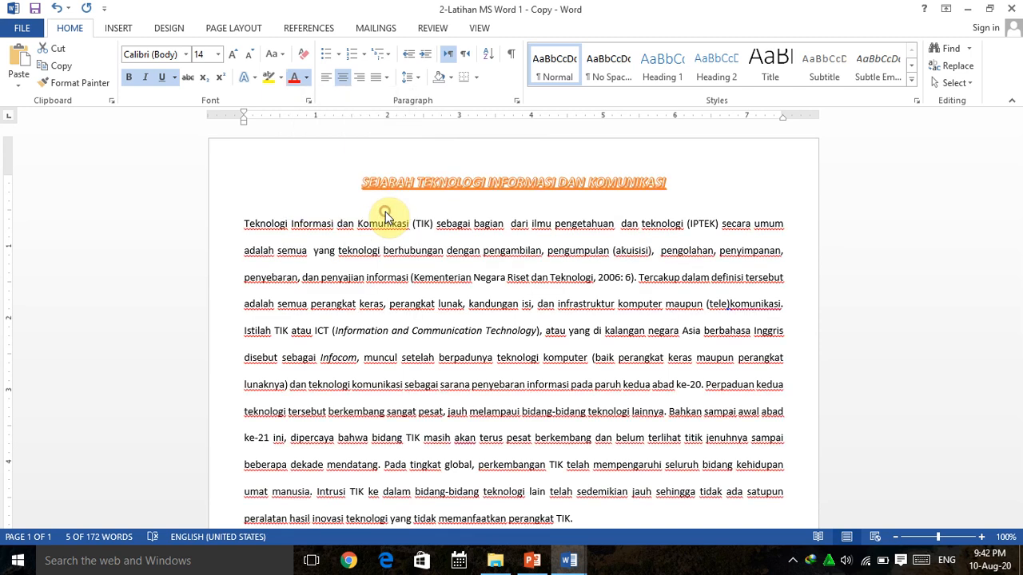
Apply the plain black text effect to the title and make it bold again.
{"action": "left_click", "coordinate": [252, 80]}
{"action": "left_click", "coordinate": [257, 107]}
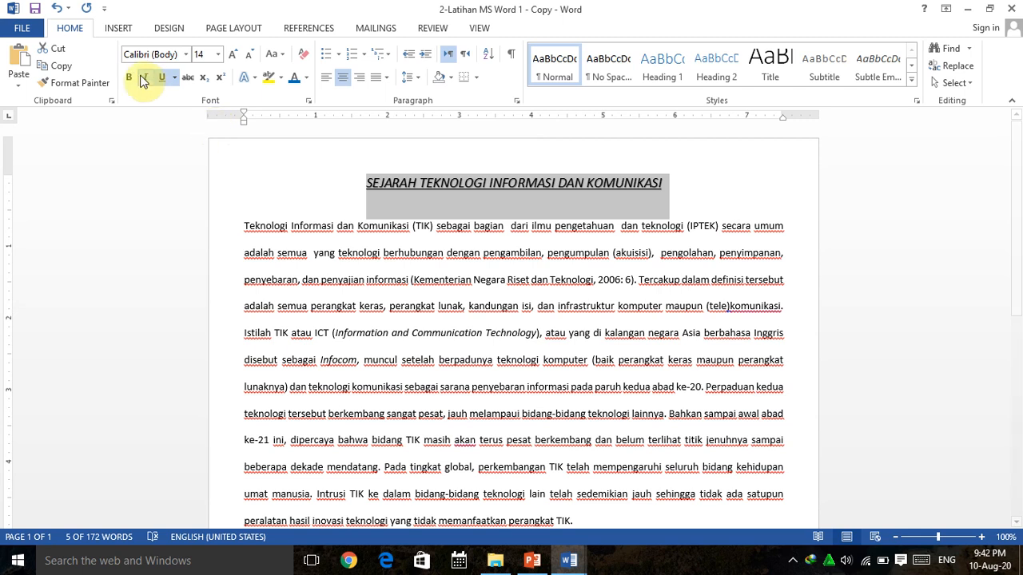
{"action": "left_click", "coordinate": [130, 76]}
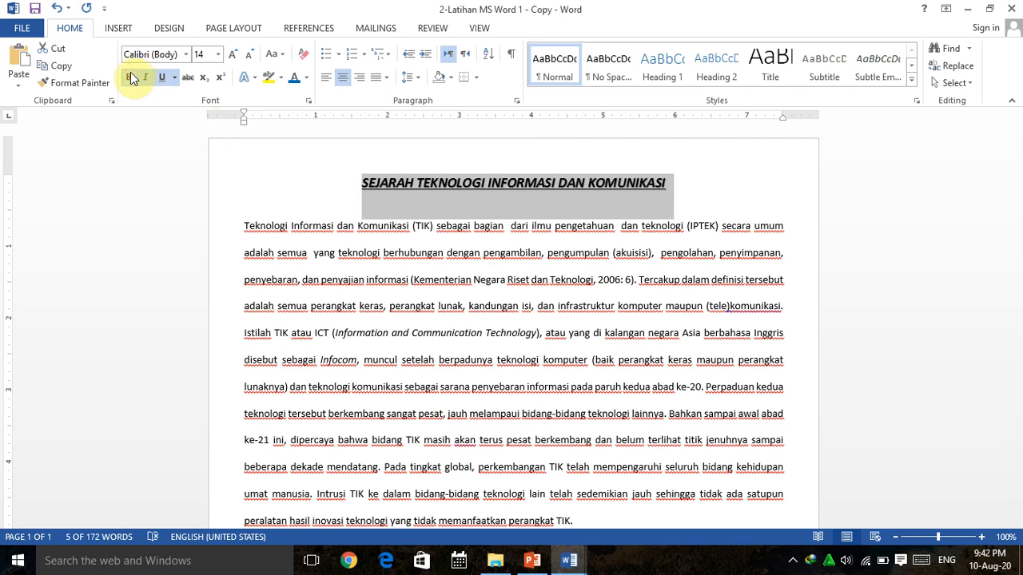
Set the title's font size to 18 and deselect it.
{"action": "left_click", "coordinate": [218, 55]}
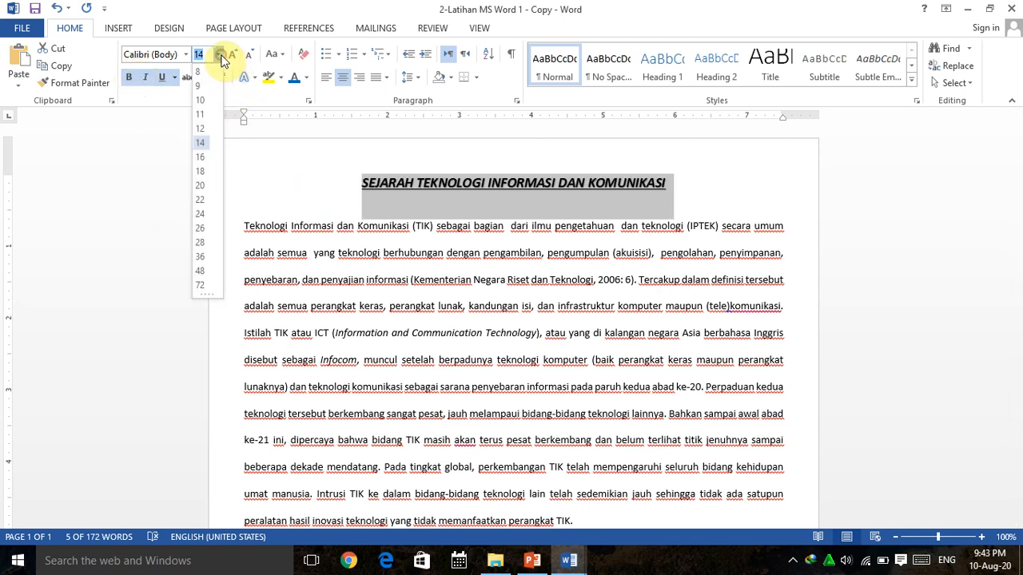
{"action": "left_click", "coordinate": [200, 175]}
{"action": "left_click", "coordinate": [477, 373]}
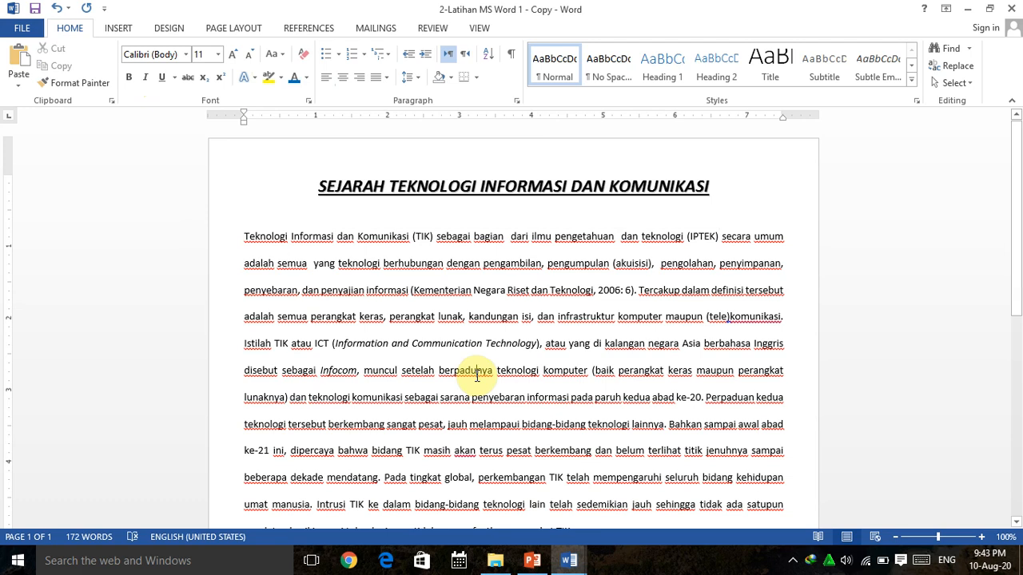
{"action": "mouse_move", "coordinate": [529, 564]}
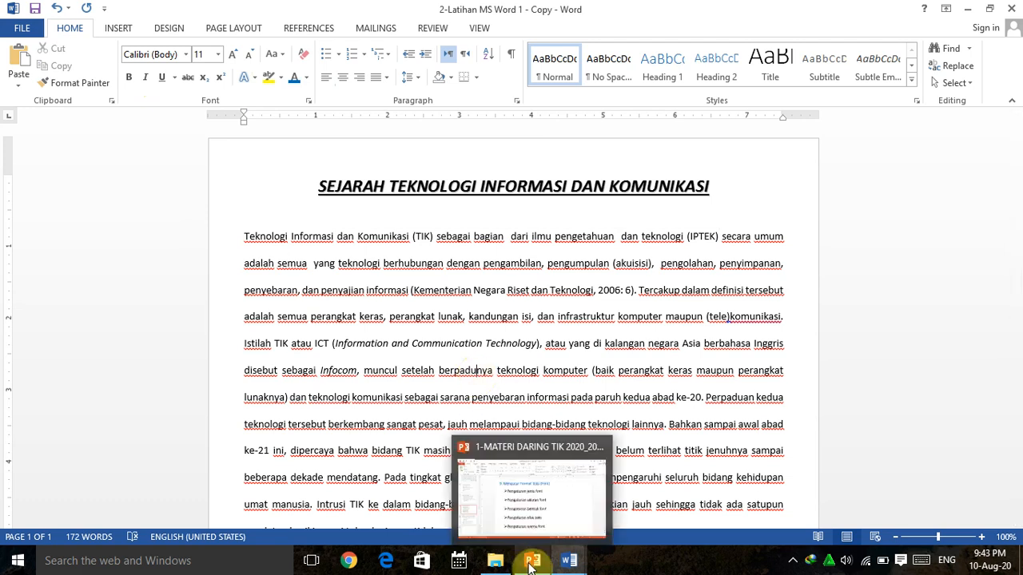
{"action": "left_click", "coordinate": [791, 560]}
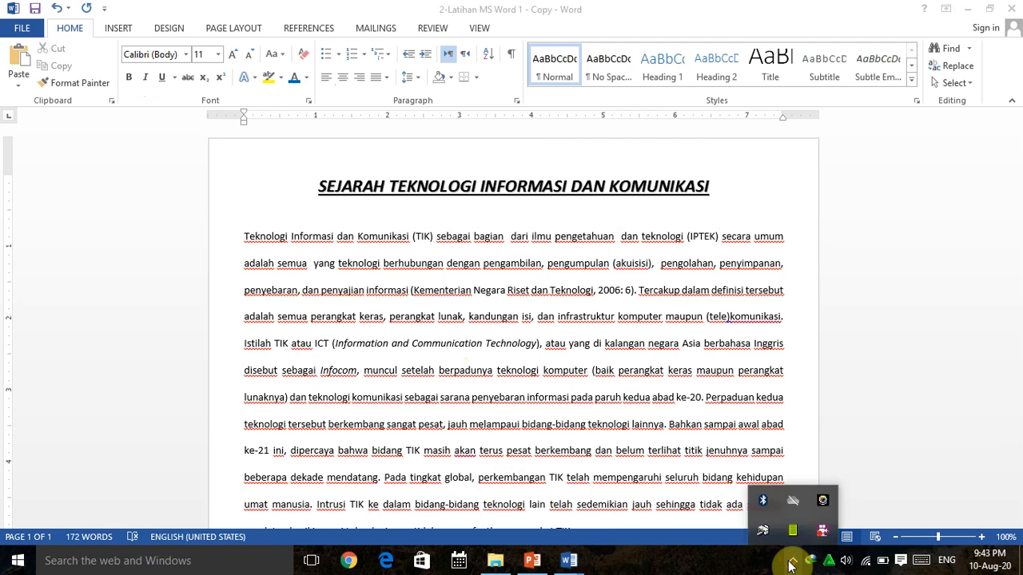
{"action": "left_click", "coordinate": [824, 532]}
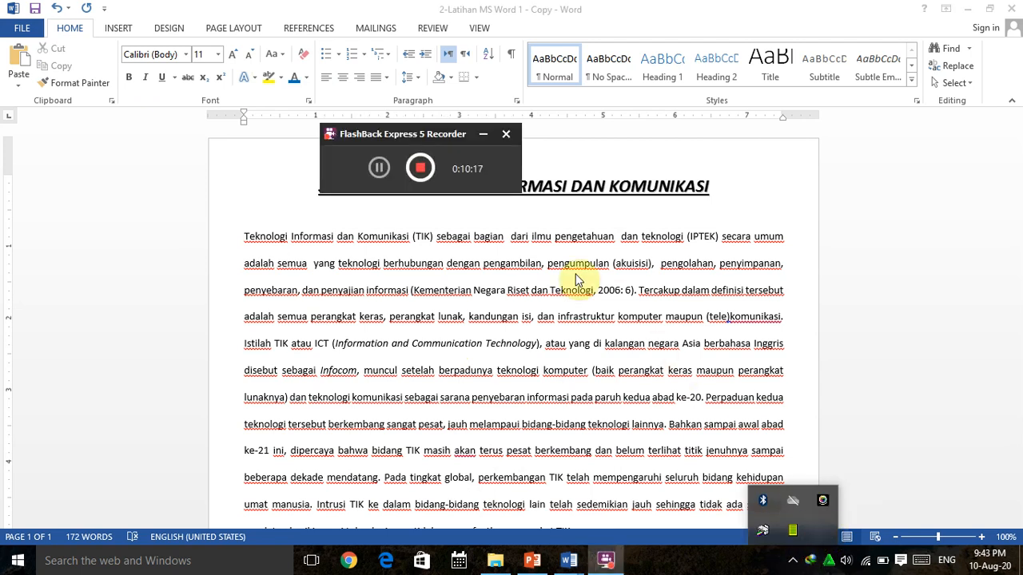